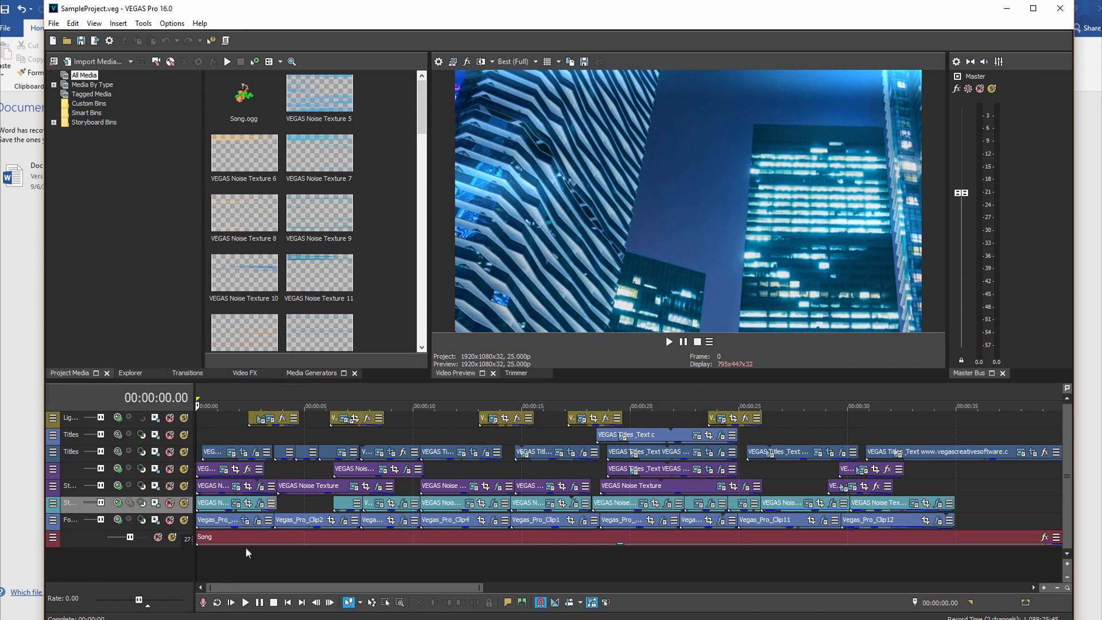
Step: Solo the Footage track and increase the height of the timeline tracks
click(183, 520)
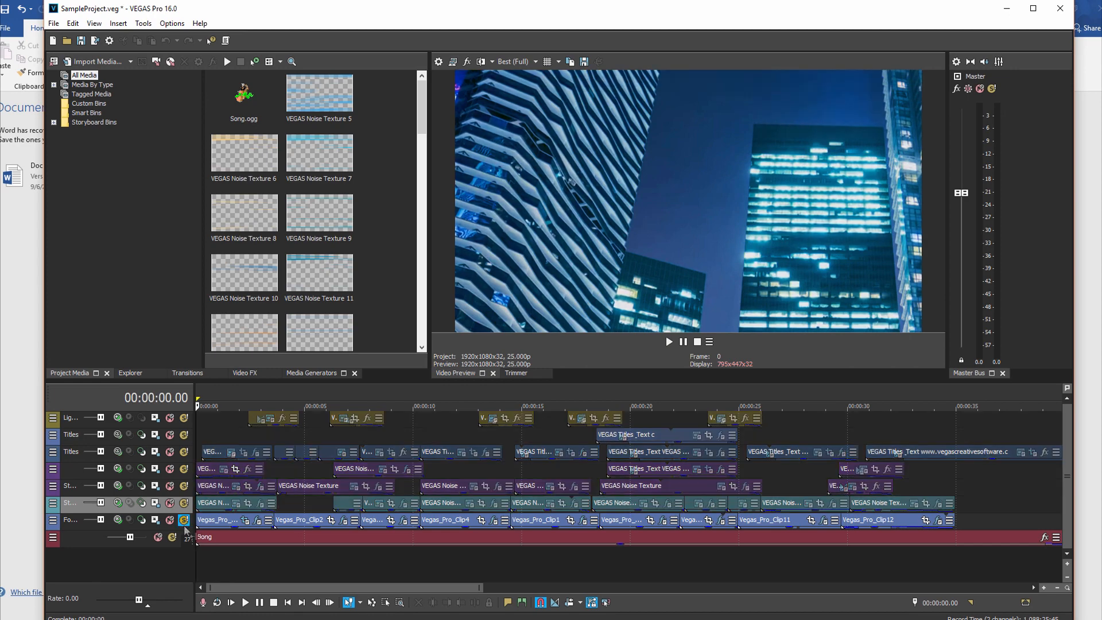
click(1067, 563)
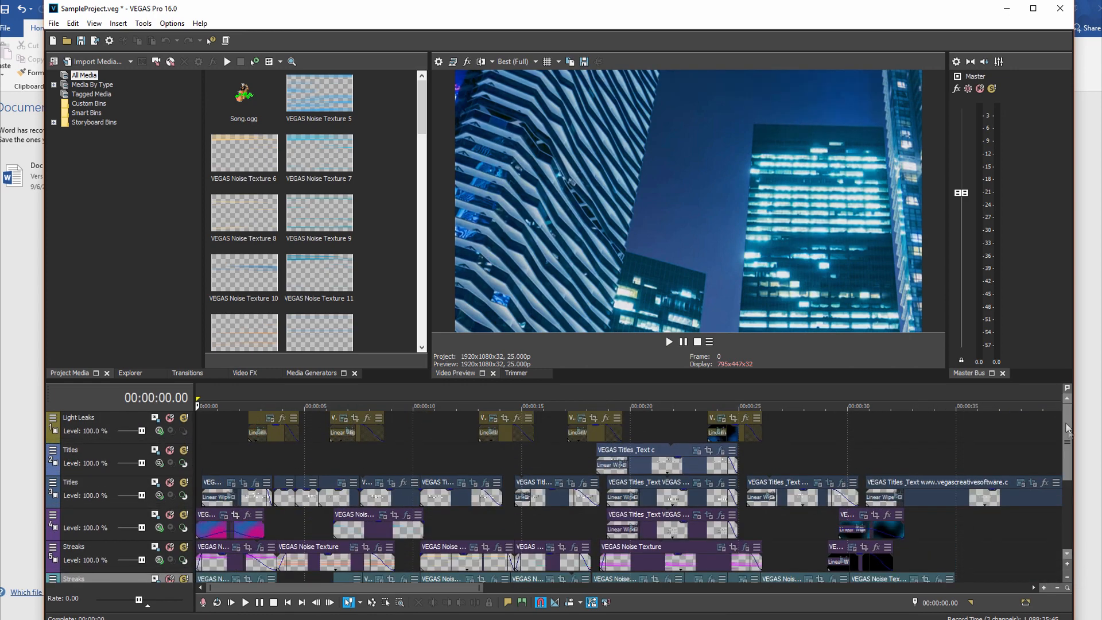
drag(1067, 428, 1071, 476)
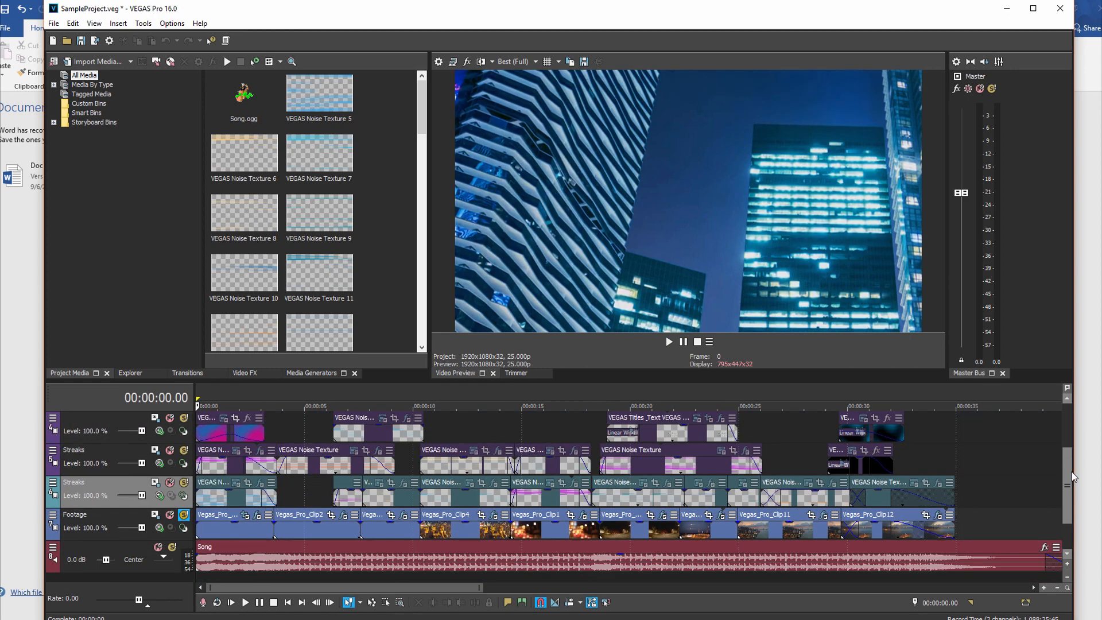
click(1067, 563)
drag(1066, 439, 1070, 498)
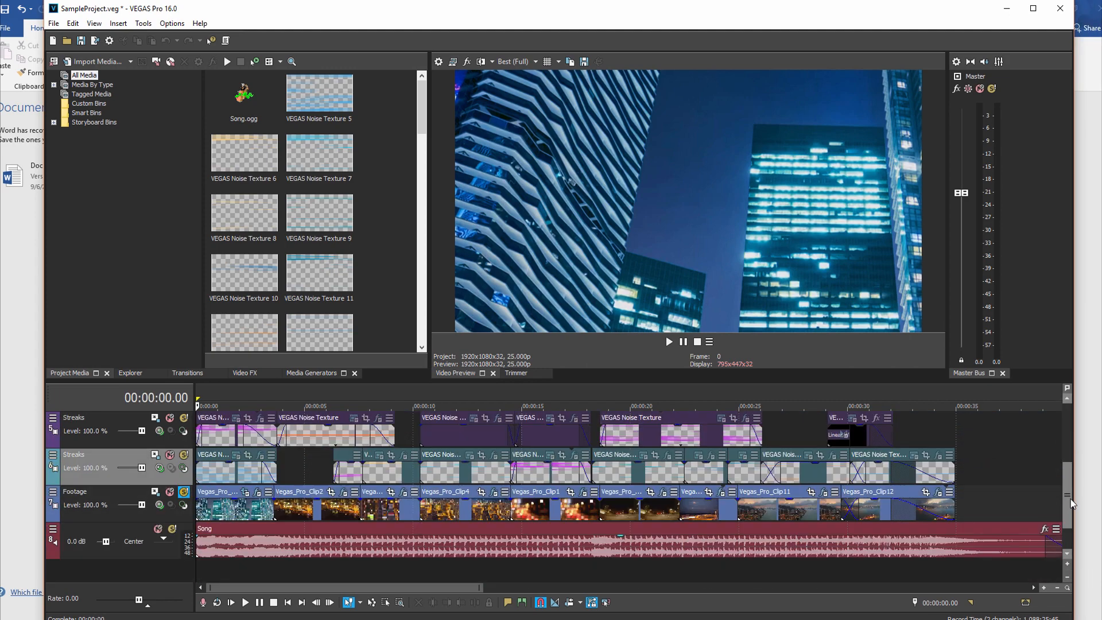
Step: Open the event effects of the first Footage clip at 00:00:01.05 and look through the available VEGAS plug-ins
click(221, 569)
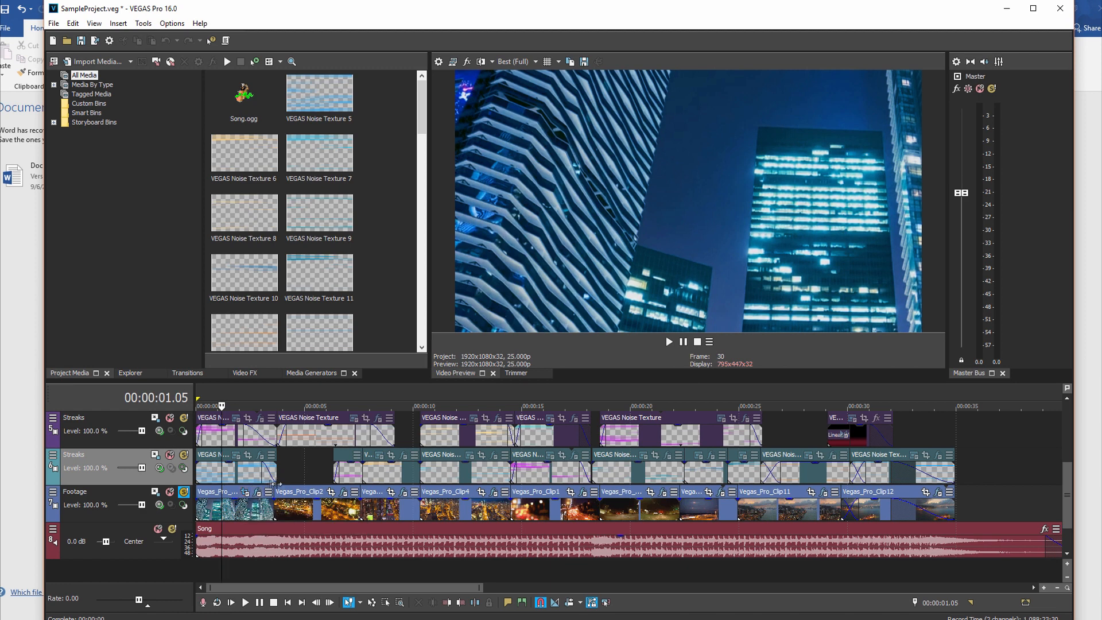
click(256, 494)
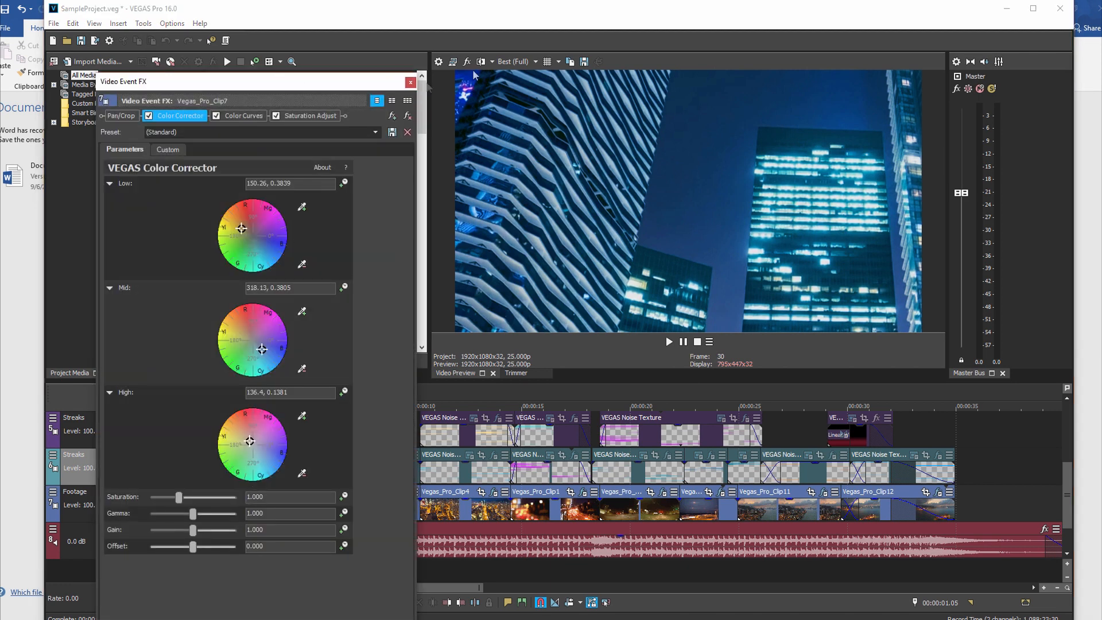
click(393, 115)
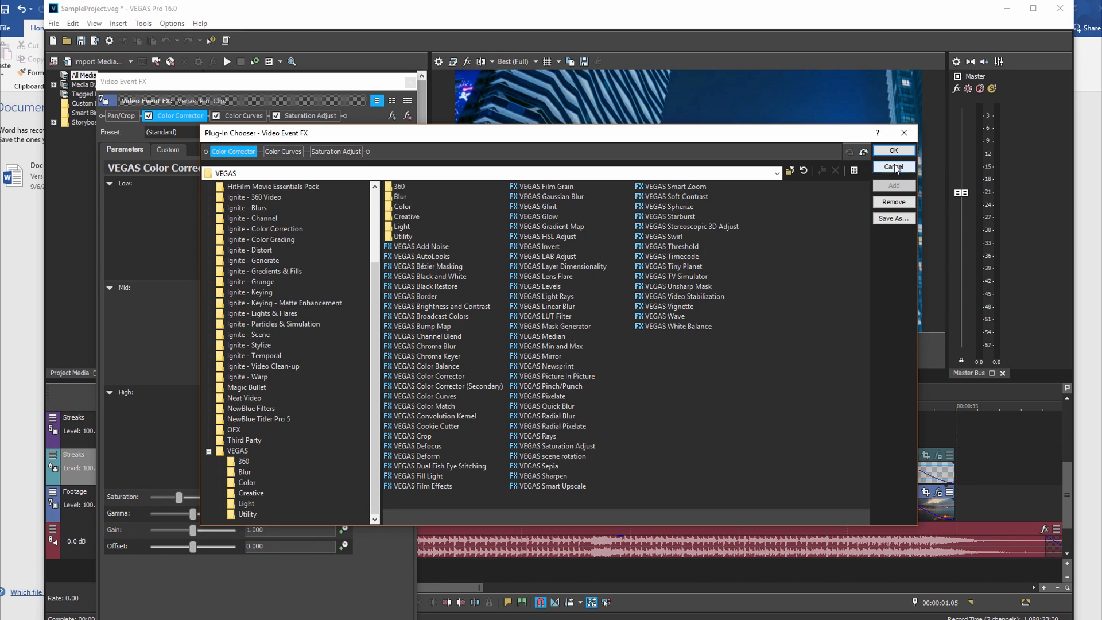
click(904, 136)
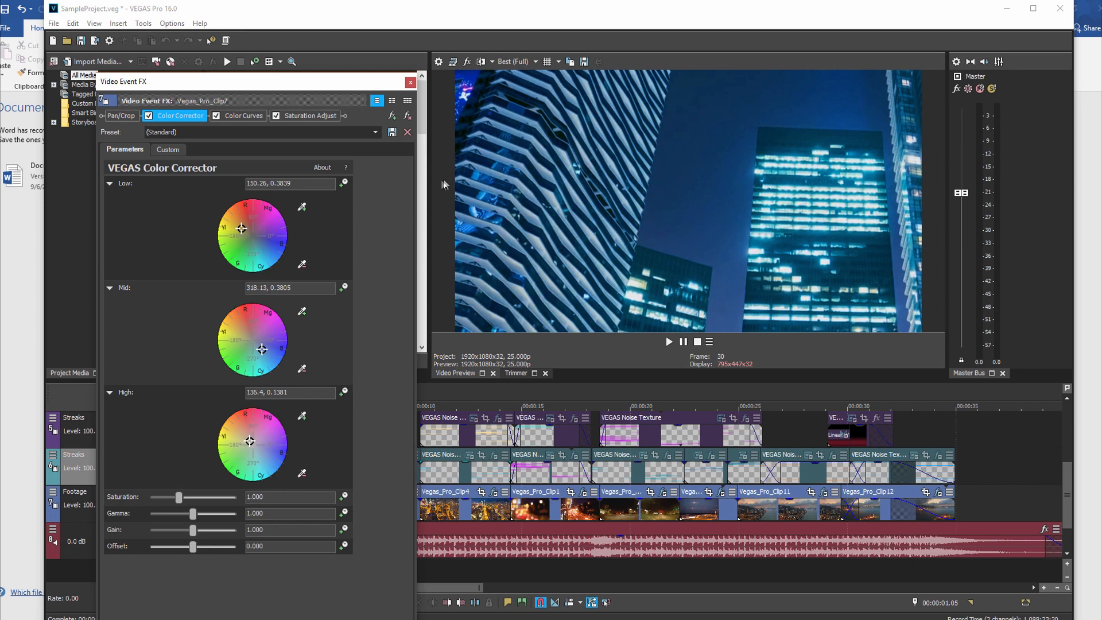
click(425, 219)
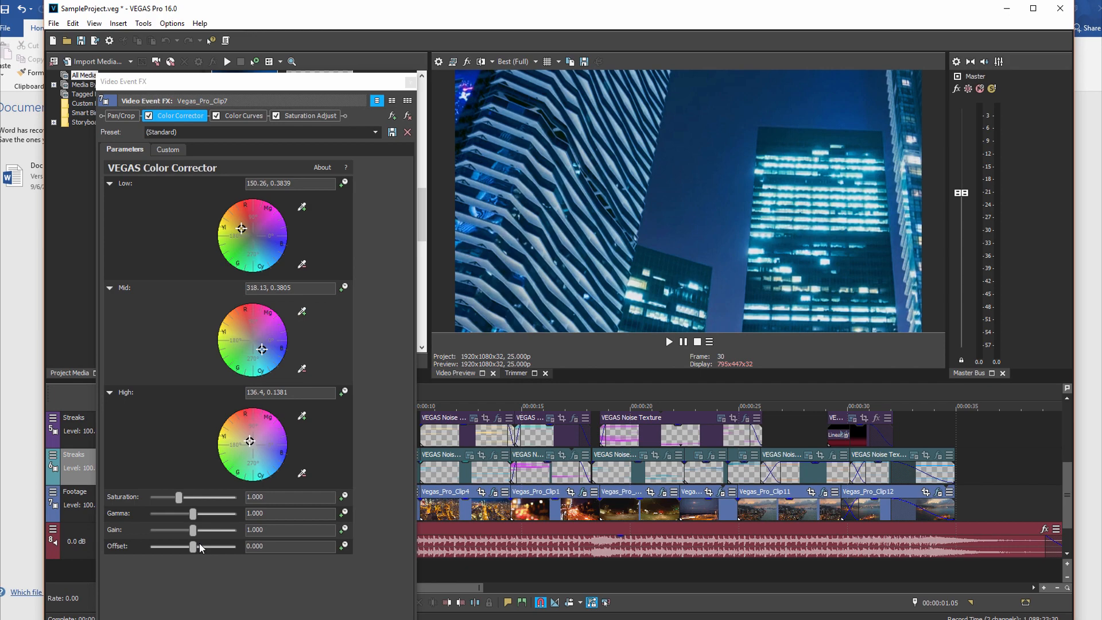
mouse_move(1101, 245)
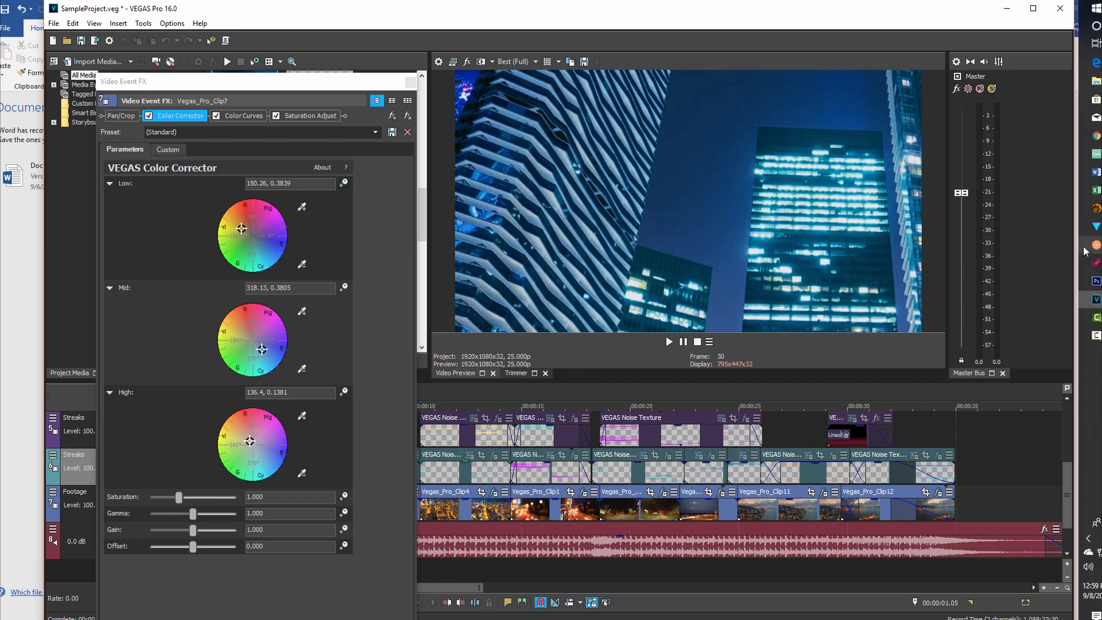
click(1095, 172)
scroll(845, 275, up, 5)
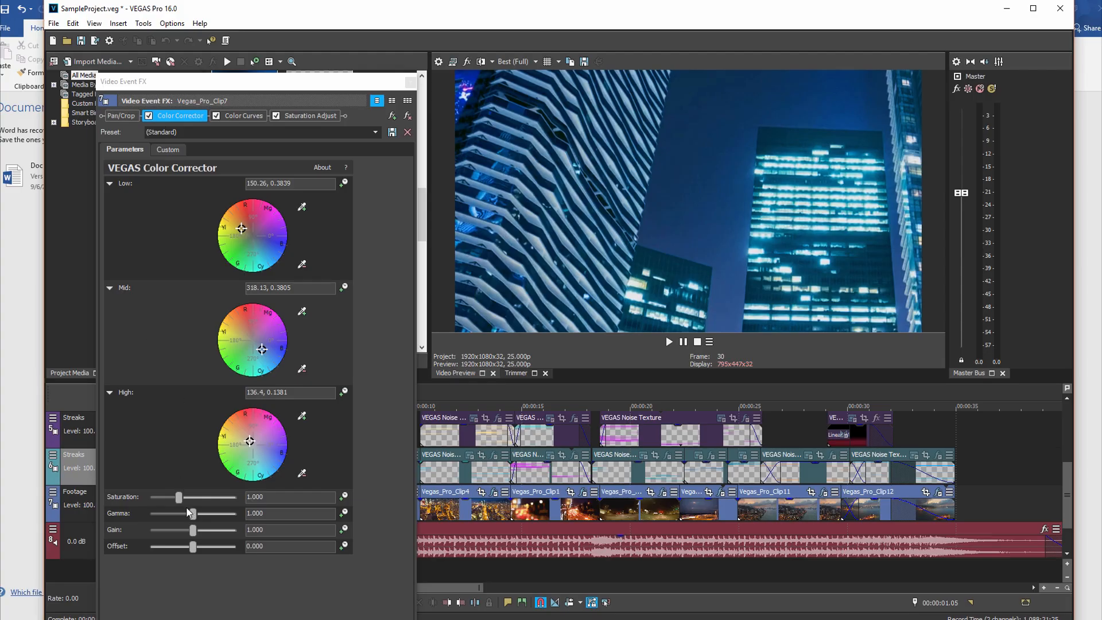
Step: Raise the first clip's Color Corrector gamma to 1.306 and gain to 1.456, and show the video scopes below the preview
drag(192, 513, 213, 530)
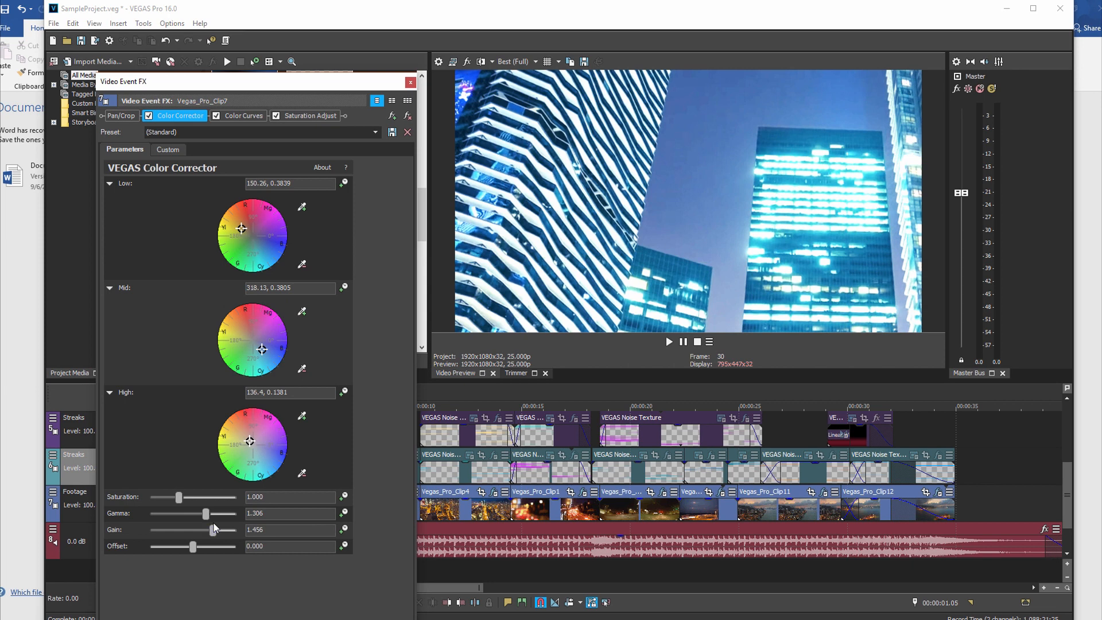
key(ctrl+alt+2)
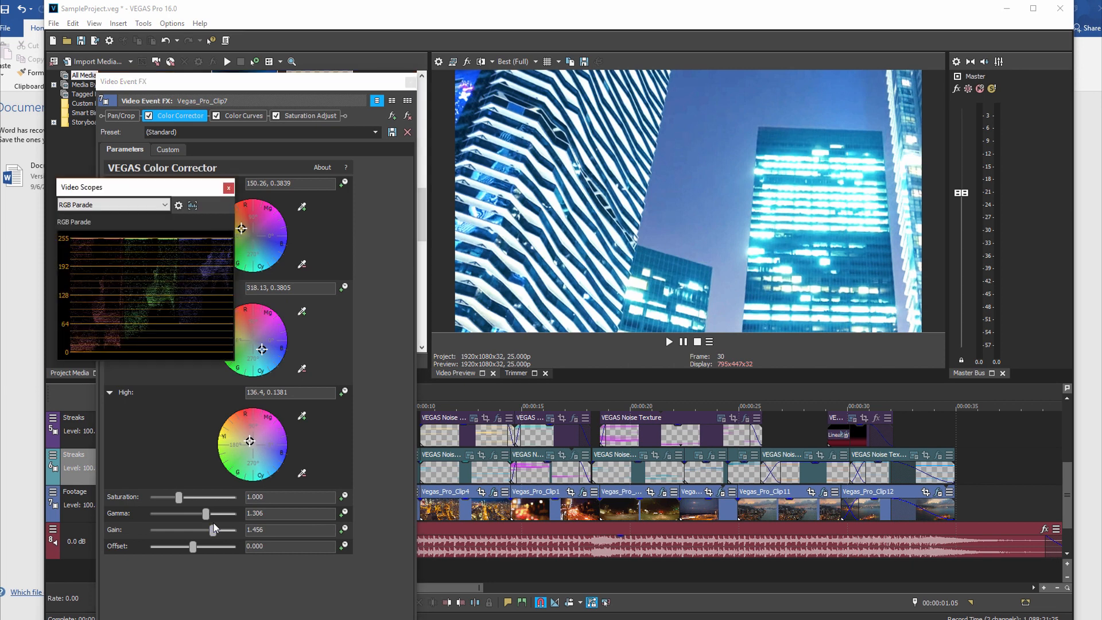
drag(192, 180, 570, 383)
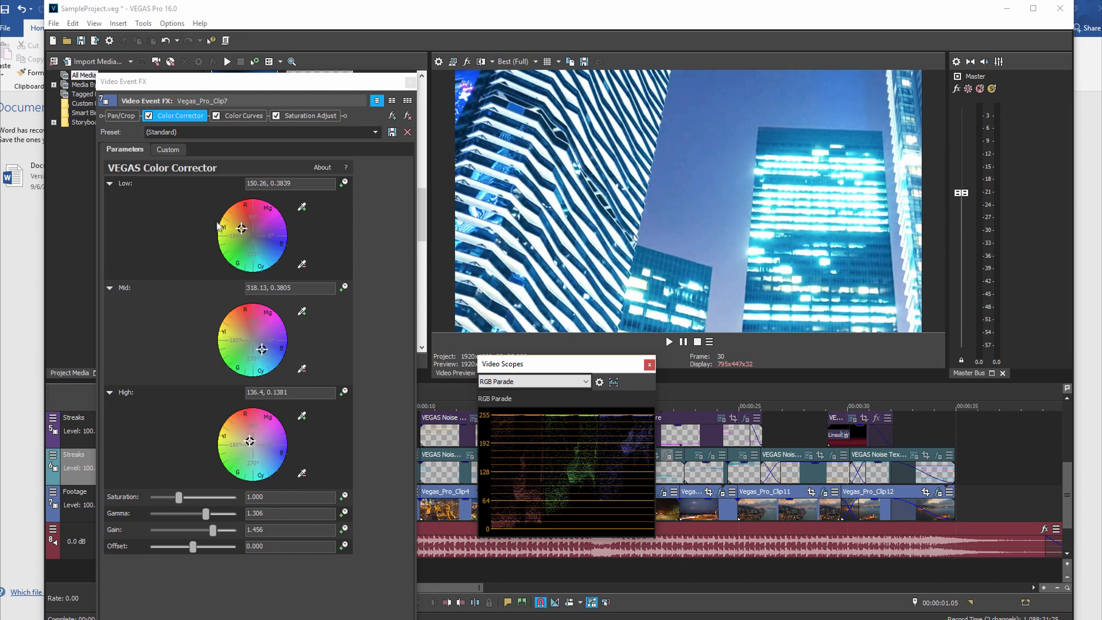
Step: Shift the Low color wheel to 300.96, 0.3887 and disable the clip's Color Curves and Saturation Adjust effects
drag(245, 233, 260, 250)
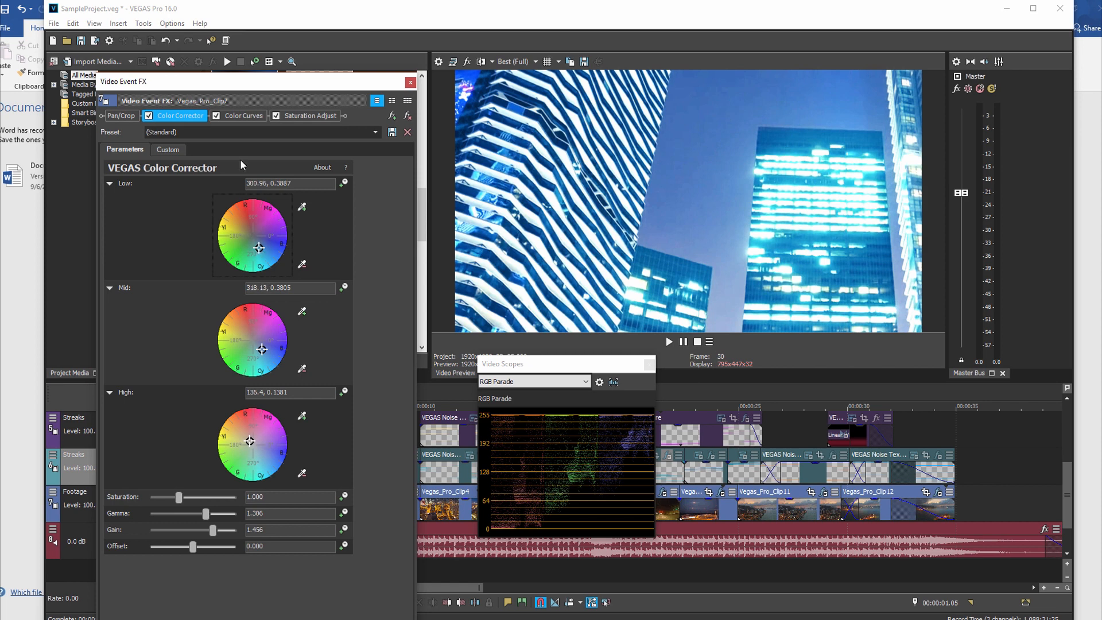
click(215, 115)
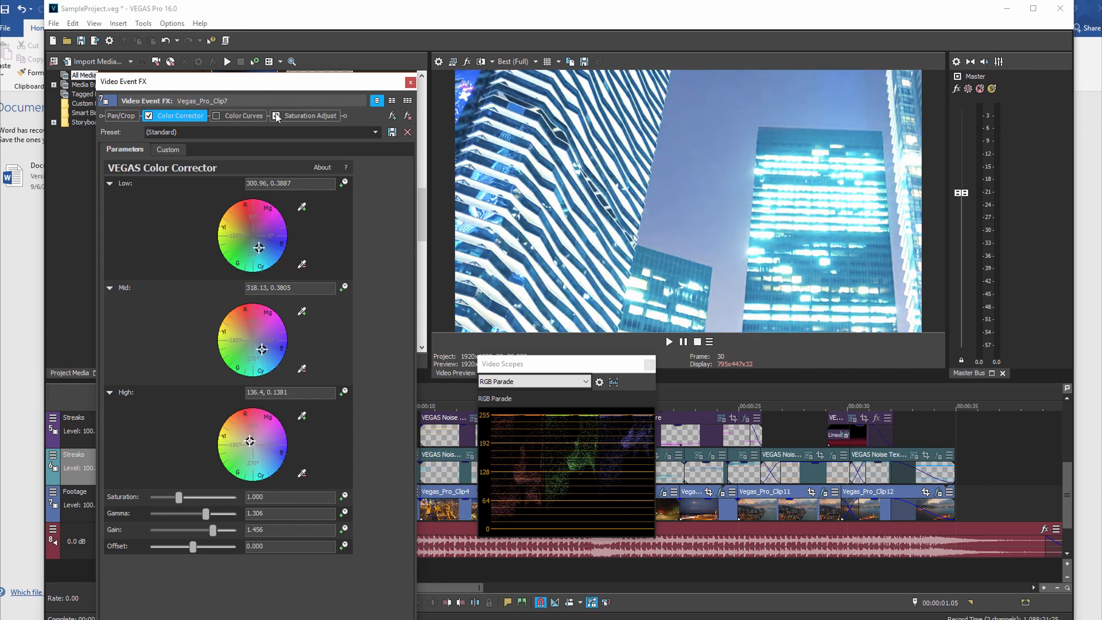
click(275, 116)
Step: Move the three color wheels near neutral, with Low at 43.6, 0.023 and Mid at 270.0, 0.0159, and close the effects window
mouse_move(250, 442)
mouse_down()
mouse_move(249, 425)
mouse_move(250, 440)
mouse_up()
drag(262, 349, 252, 337)
drag(257, 253, 255, 239)
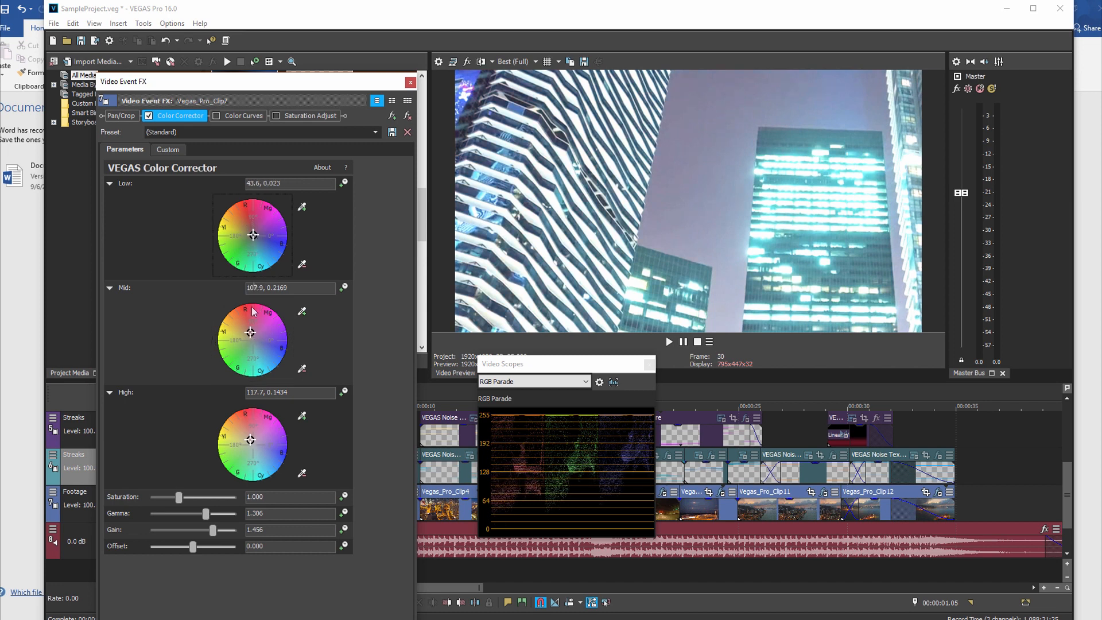
drag(251, 332, 253, 341)
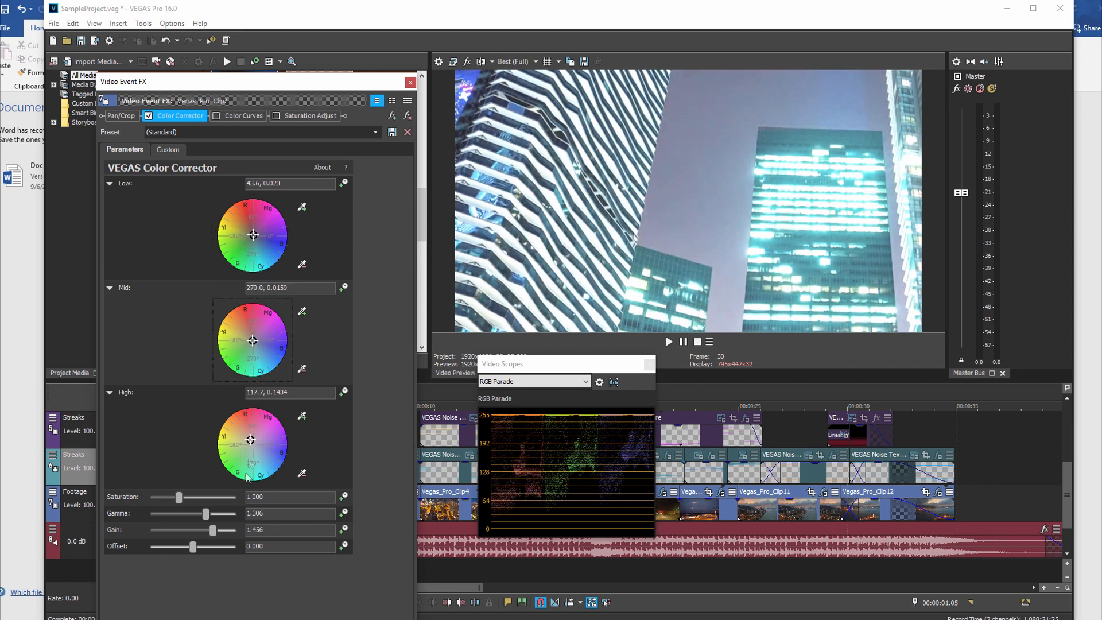
drag(252, 442, 254, 445)
click(410, 84)
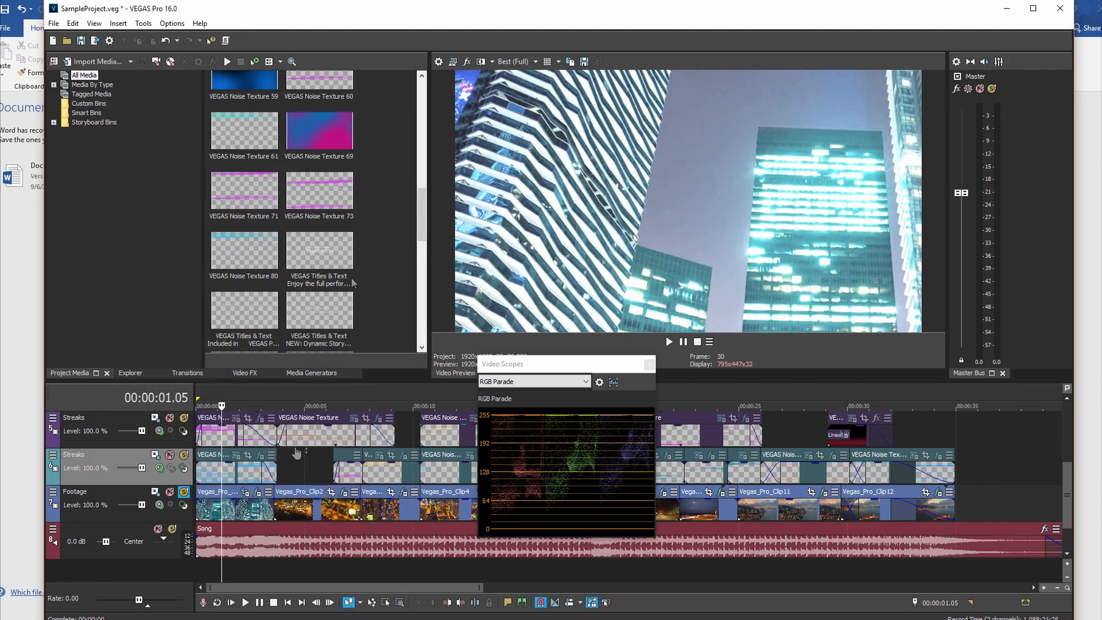
Step: Open the event effects of Vegas_Pro_Clip3 at 00:00:09.04 and disable its Color Curves and Saturation Adjust
click(295, 579)
click(394, 565)
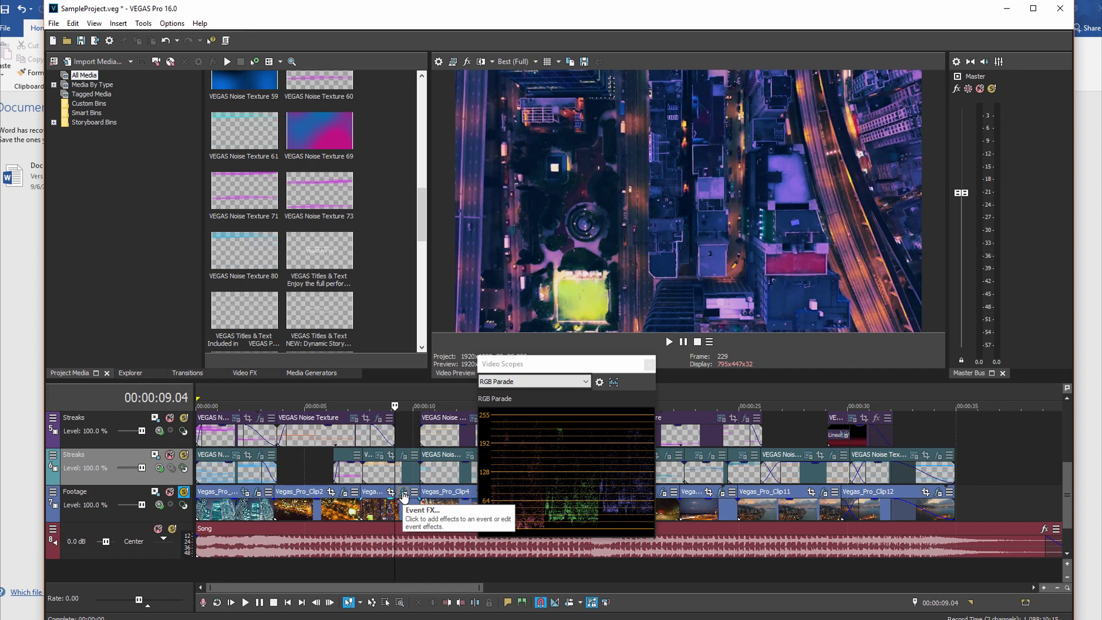
click(403, 492)
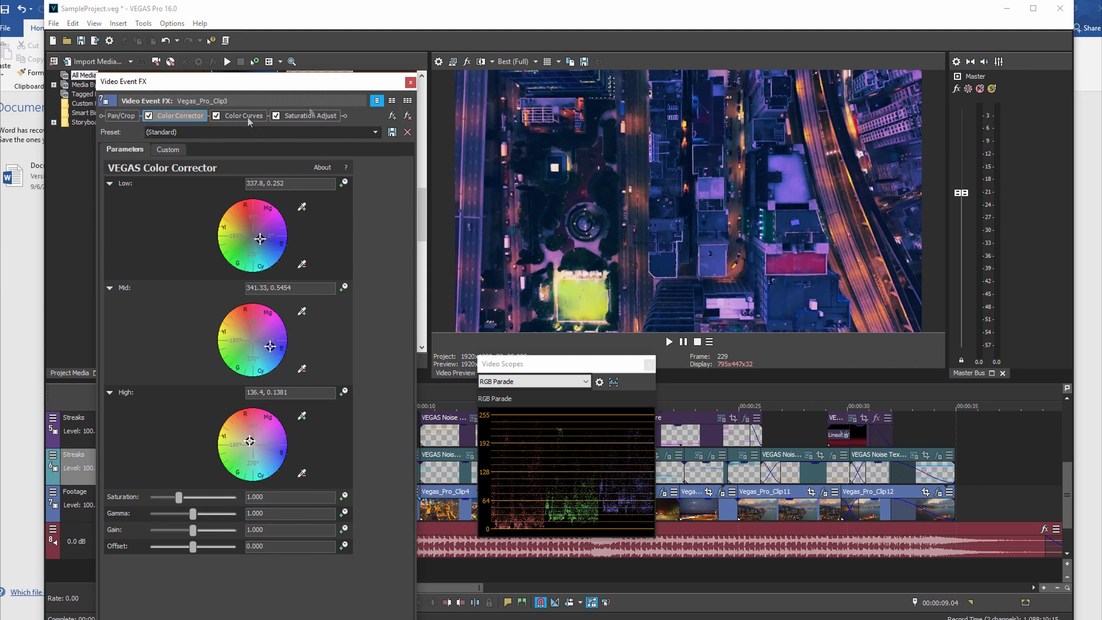
click(276, 116)
click(213, 117)
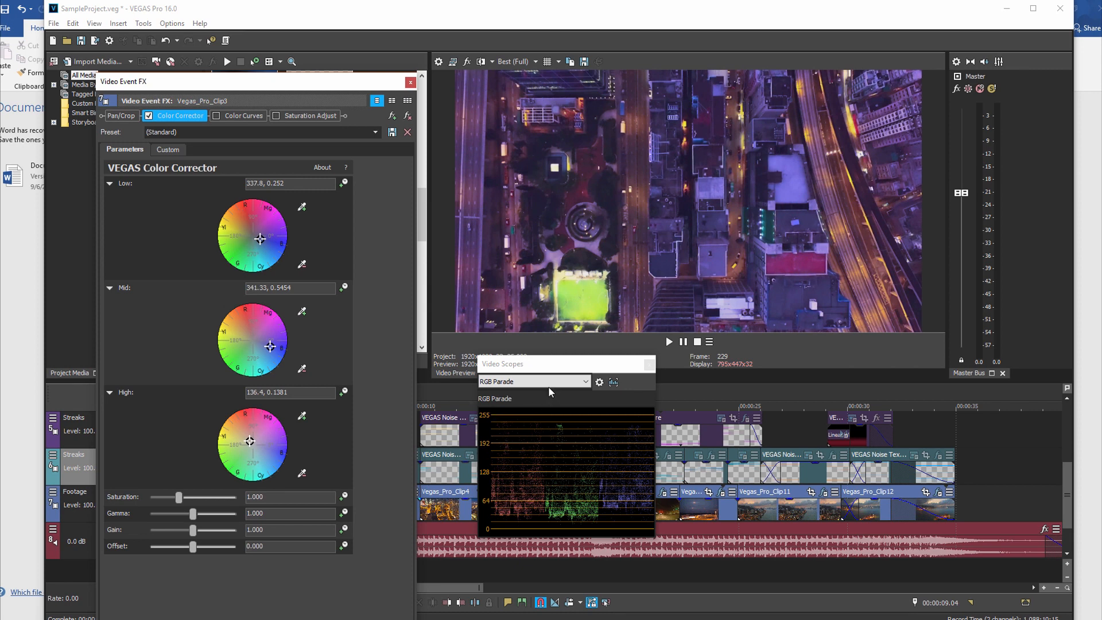
Step: Switch the video scope to Vectorscope and swing the Low color wheel through green and magenta, ending at 324.03, 0.4324
click(585, 381)
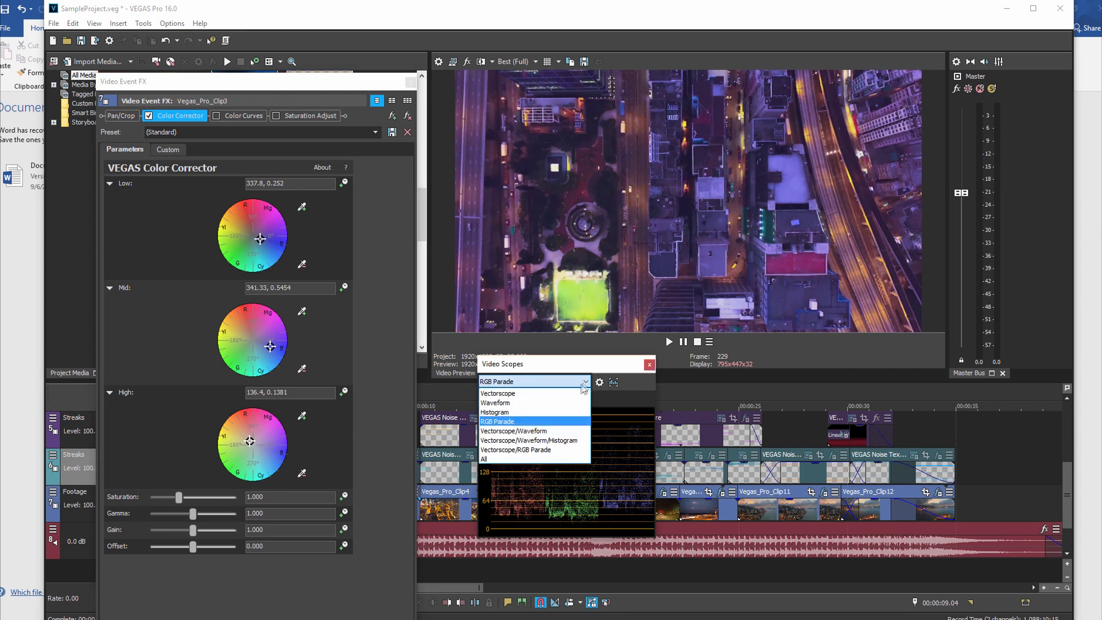
click(542, 393)
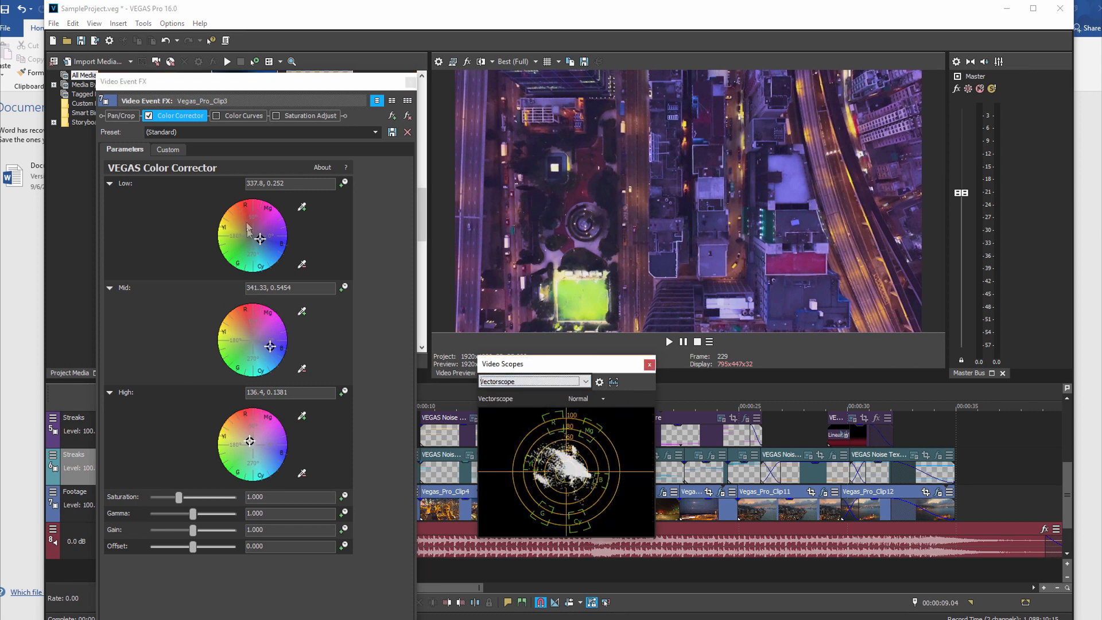
drag(261, 243, 235, 254)
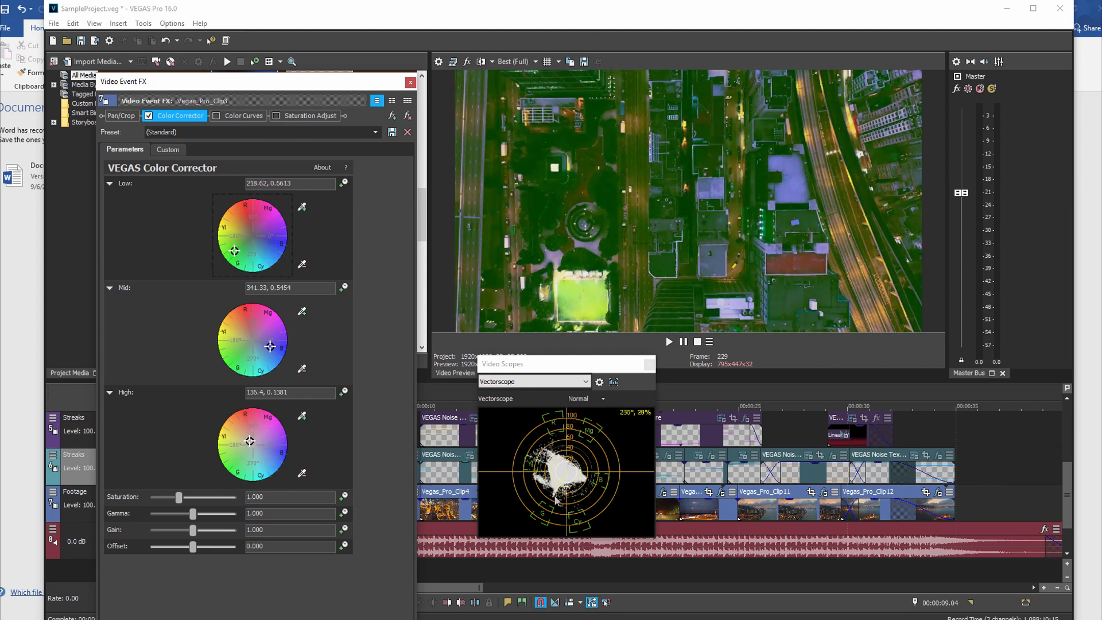
drag(235, 253, 277, 214)
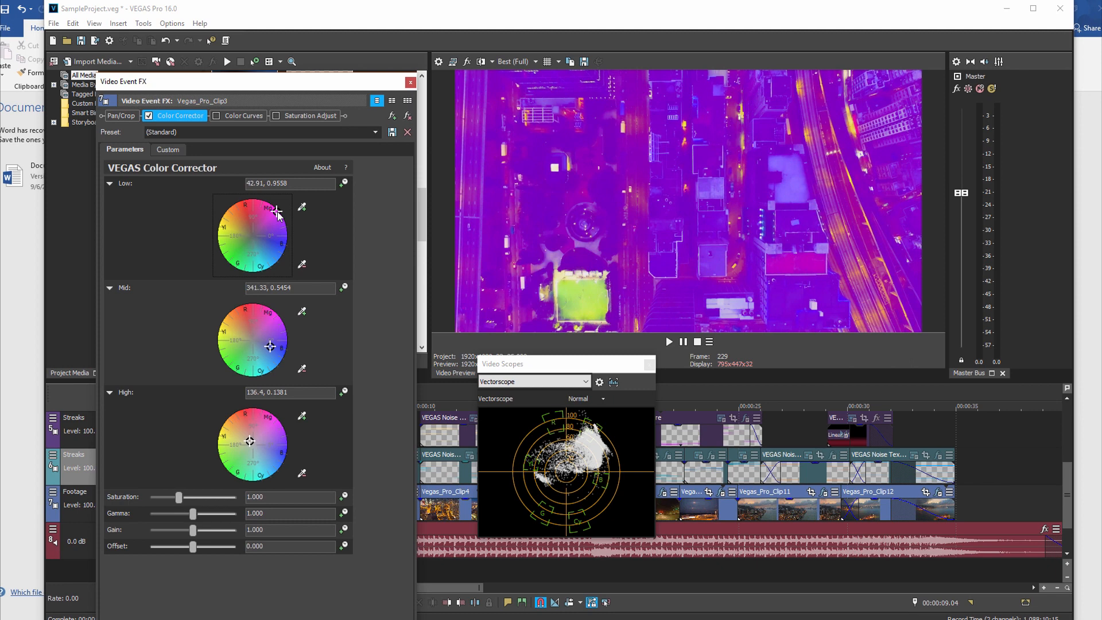
drag(277, 214, 277, 211)
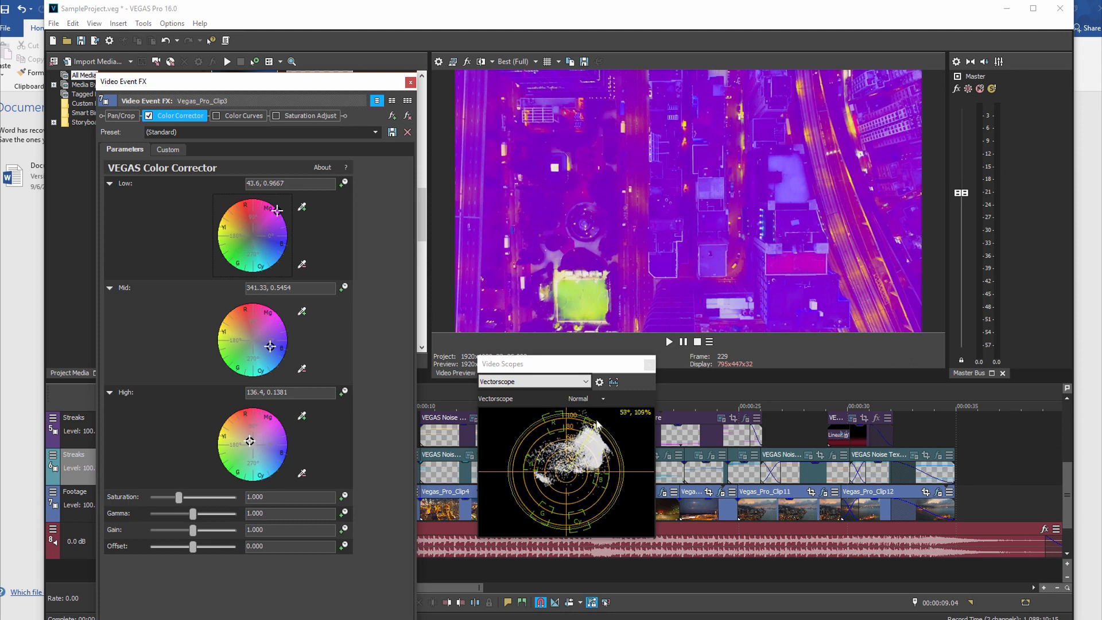
drag(276, 210, 265, 247)
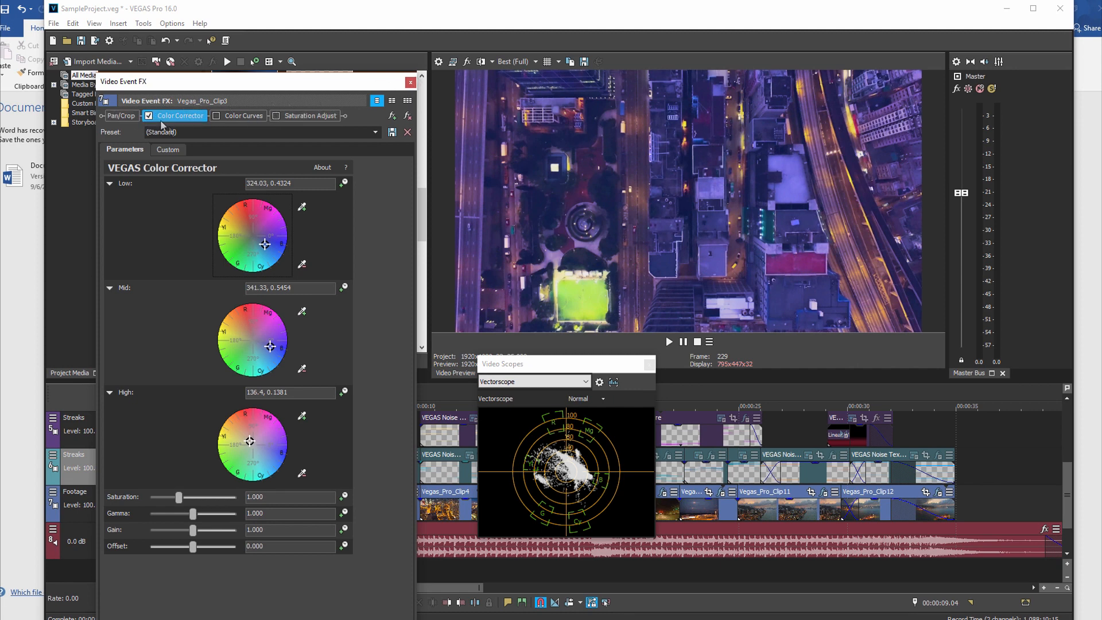
Step: Turn the Color Corrector off and on repeatedly to compare the clip and its vectorscope with and without the correction
click(150, 115)
click(150, 116)
click(150, 116)
click(150, 116)
click(149, 116)
click(150, 115)
click(150, 116)
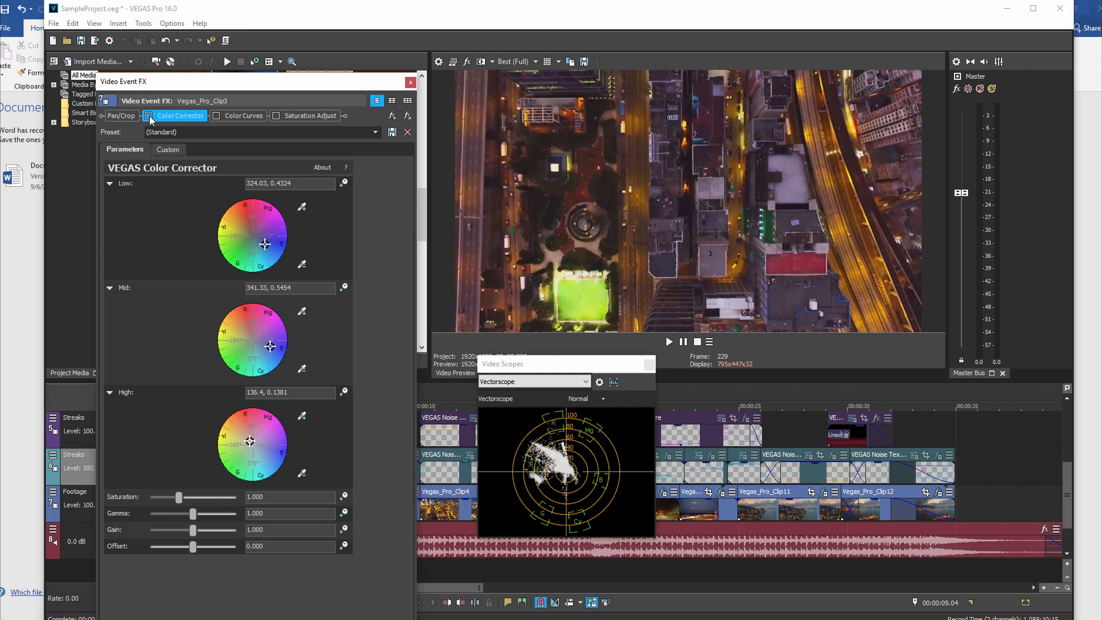
click(150, 116)
click(149, 116)
click(148, 116)
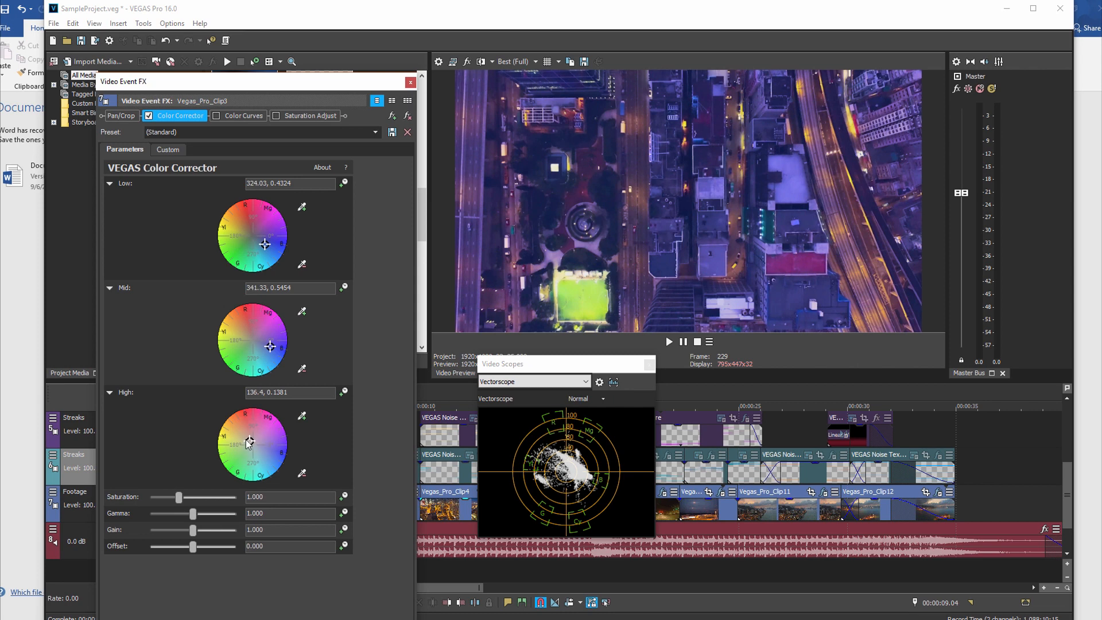
click(150, 116)
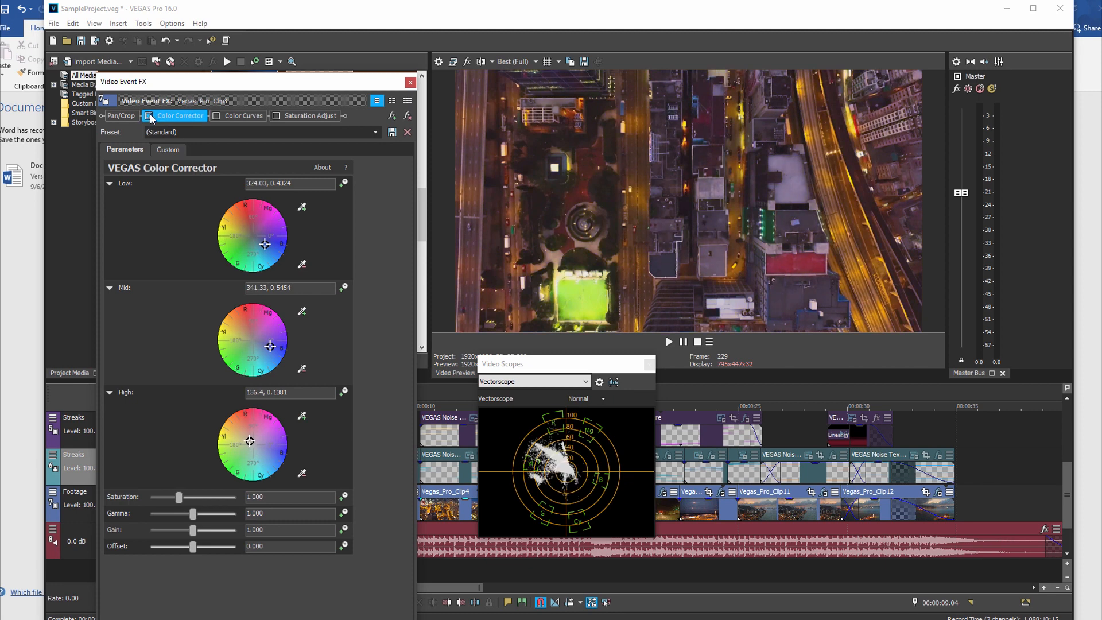
click(151, 117)
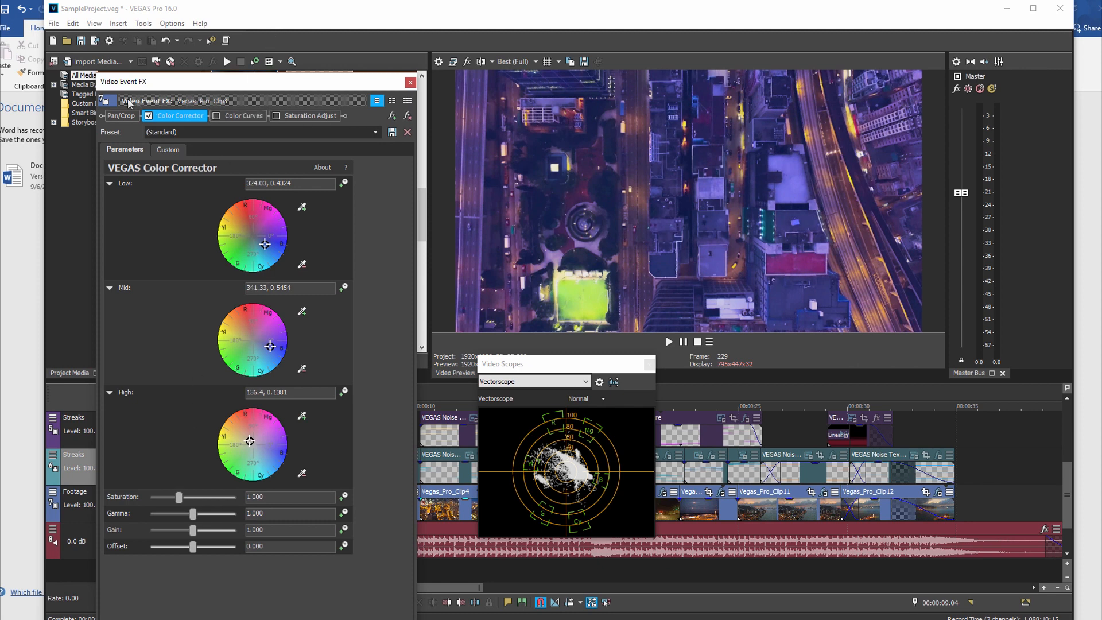
Step: Enable Color Curves on Vegas_Pro_Clip3, toggling it to compare the image before and after
click(216, 116)
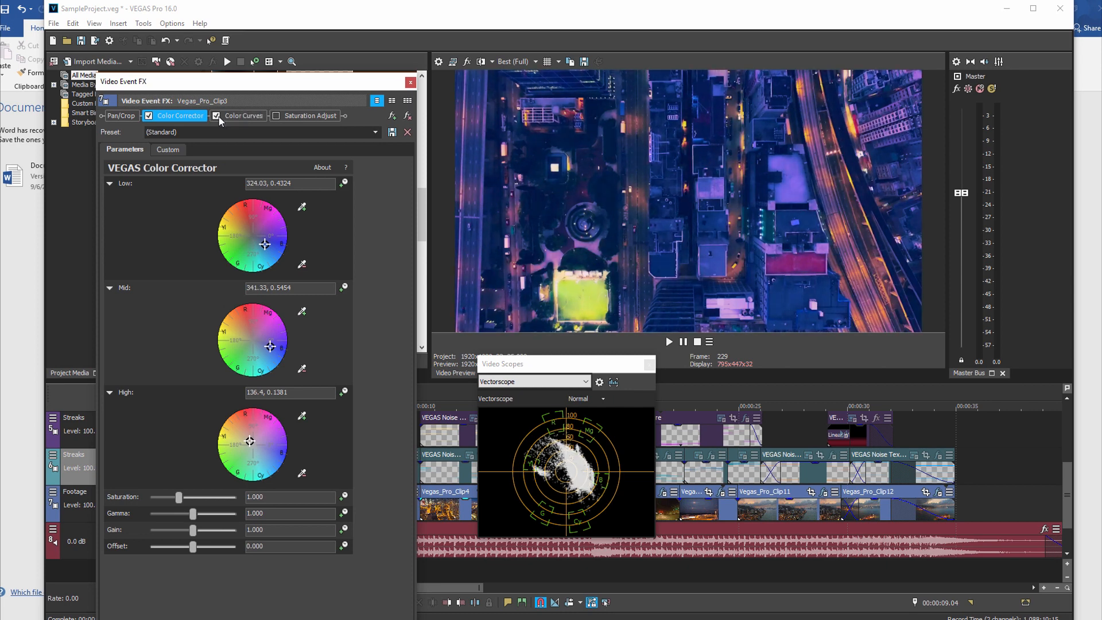
click(218, 116)
click(218, 116)
click(218, 116)
click(218, 116)
Step: Cycle the Color Curves channel through RGB to Red and move the red curve's lower point inward and slightly up
click(235, 115)
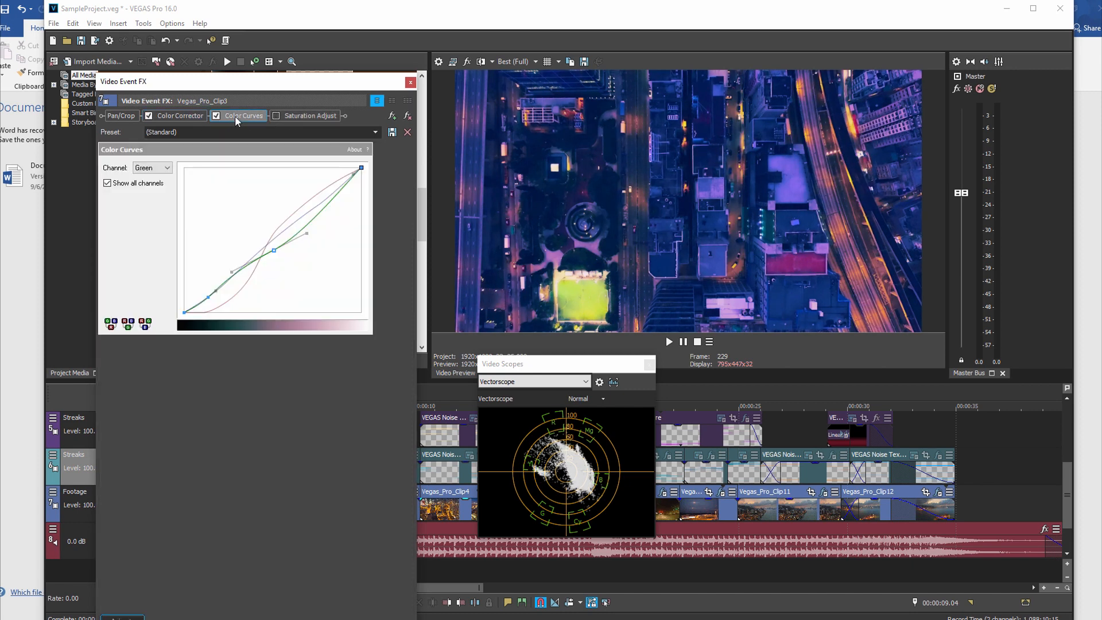
click(169, 171)
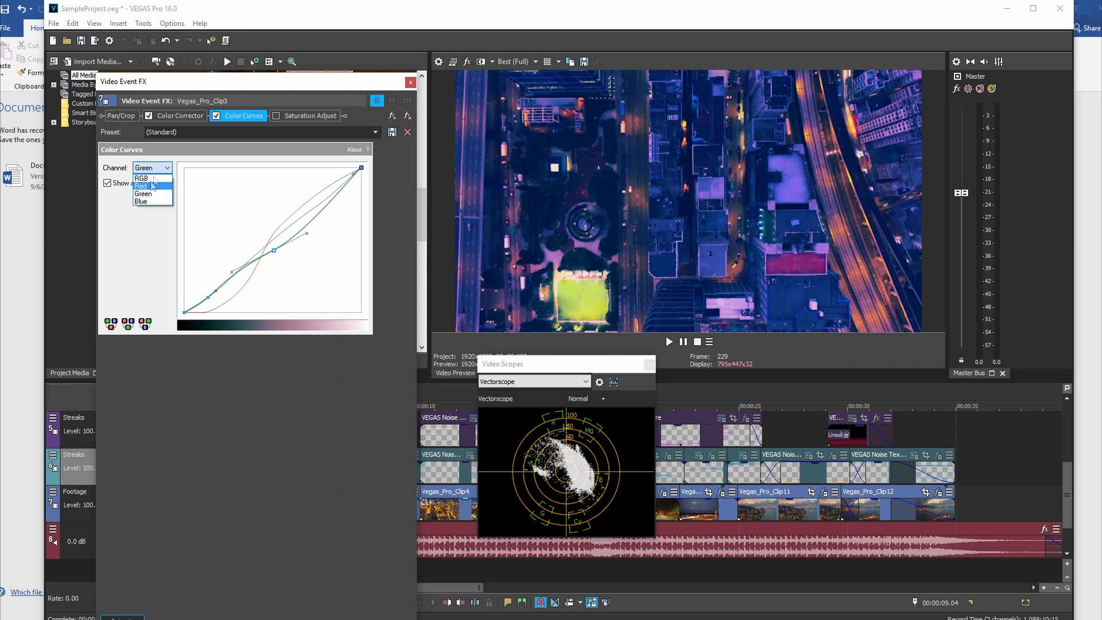
click(157, 178)
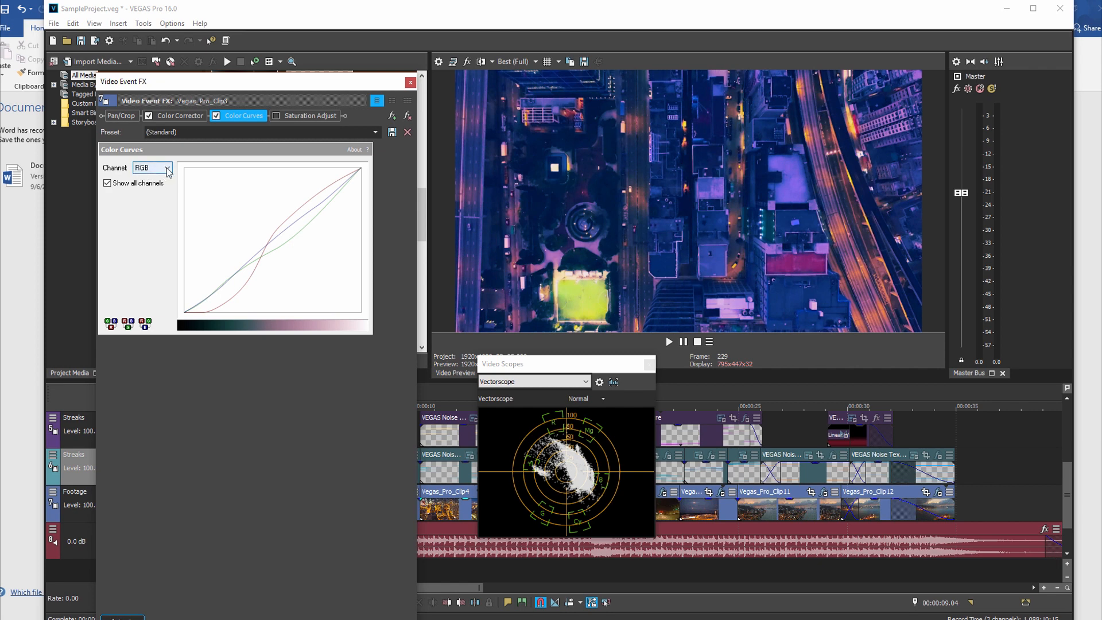
click(168, 171)
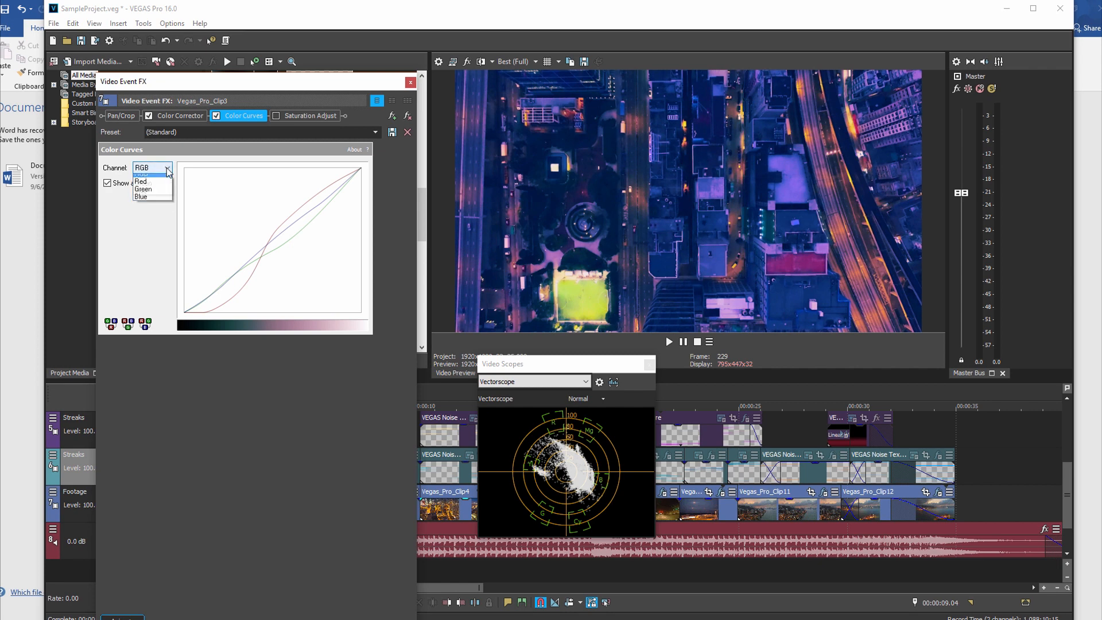
click(162, 187)
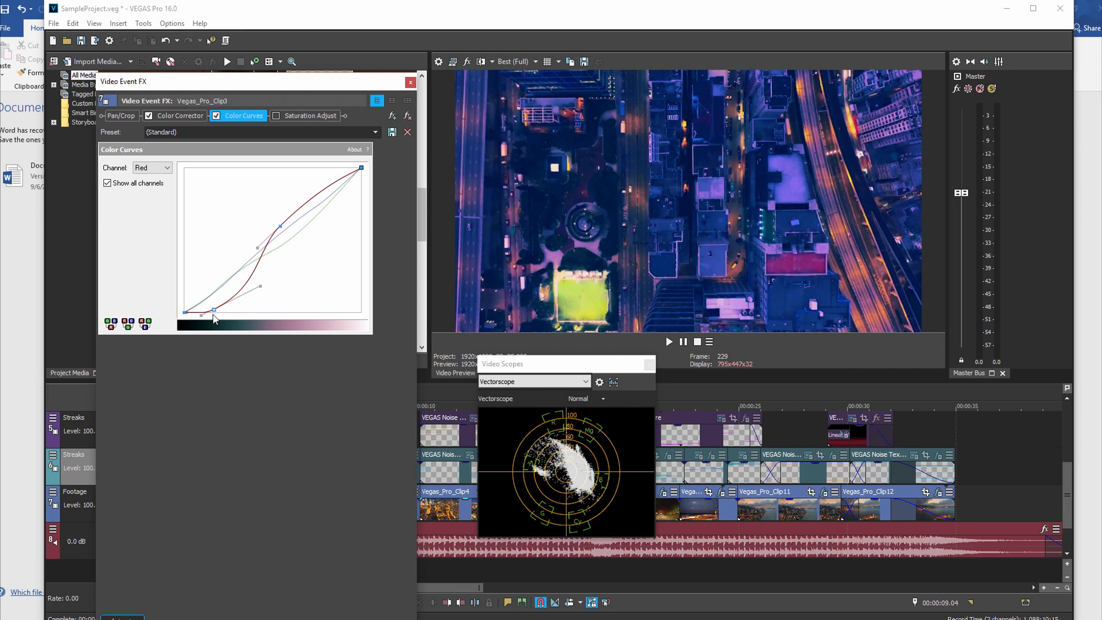
drag(213, 311, 243, 299)
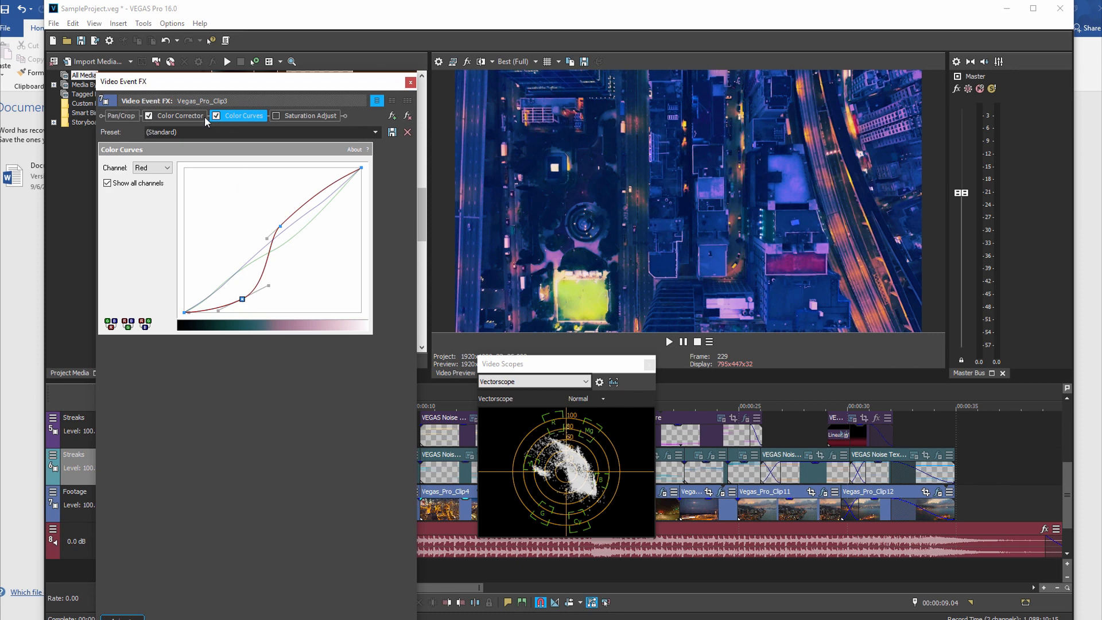
Step: Nudge the Low color wheel of the Color Corrector further toward blue, to 334.54, 0.480
click(177, 116)
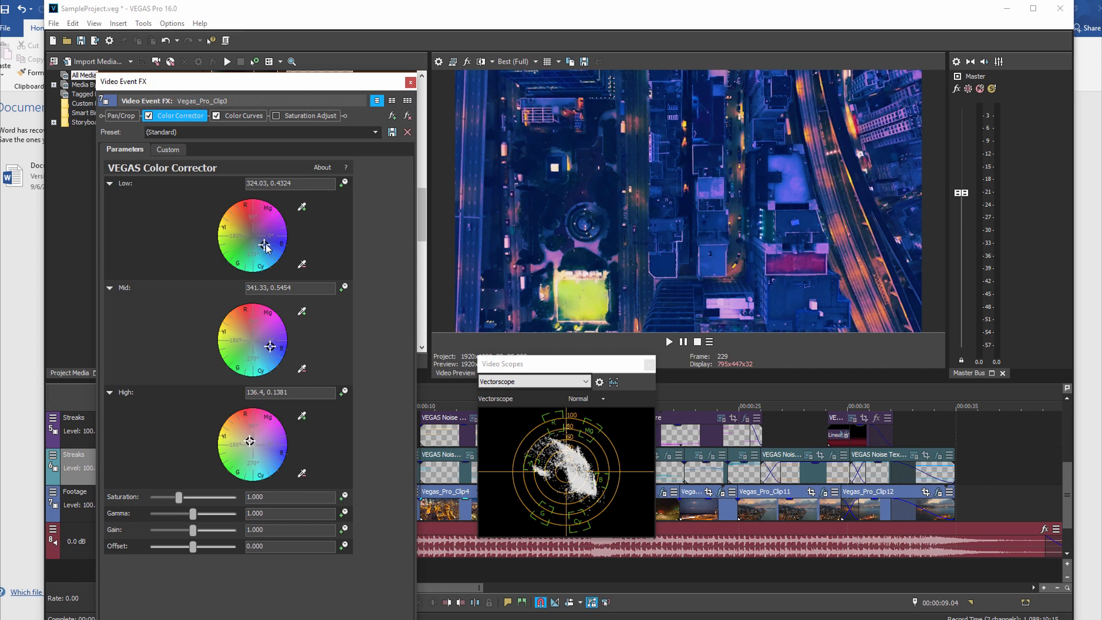
mouse_move(265, 246)
mouse_down()
mouse_move(248, 236)
mouse_move(268, 246)
mouse_up()
Step: Switch to the browser, look at the Blade Runner 2049 and orange teal movie poster images as references, and return to VEGAS Pro
mouse_move(1100, 100)
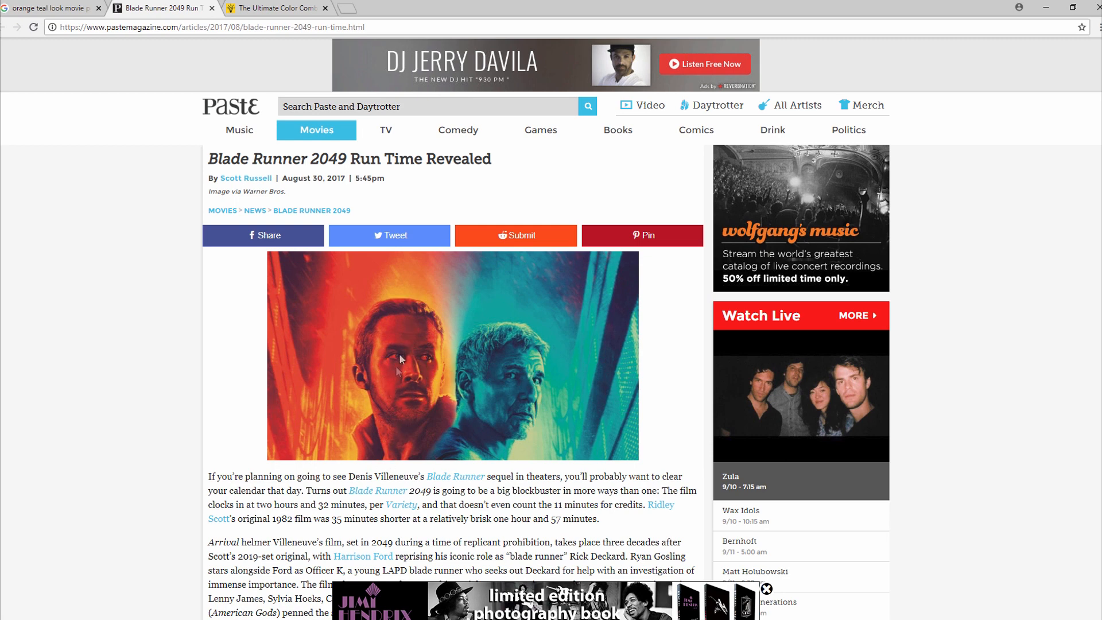
click(66, 12)
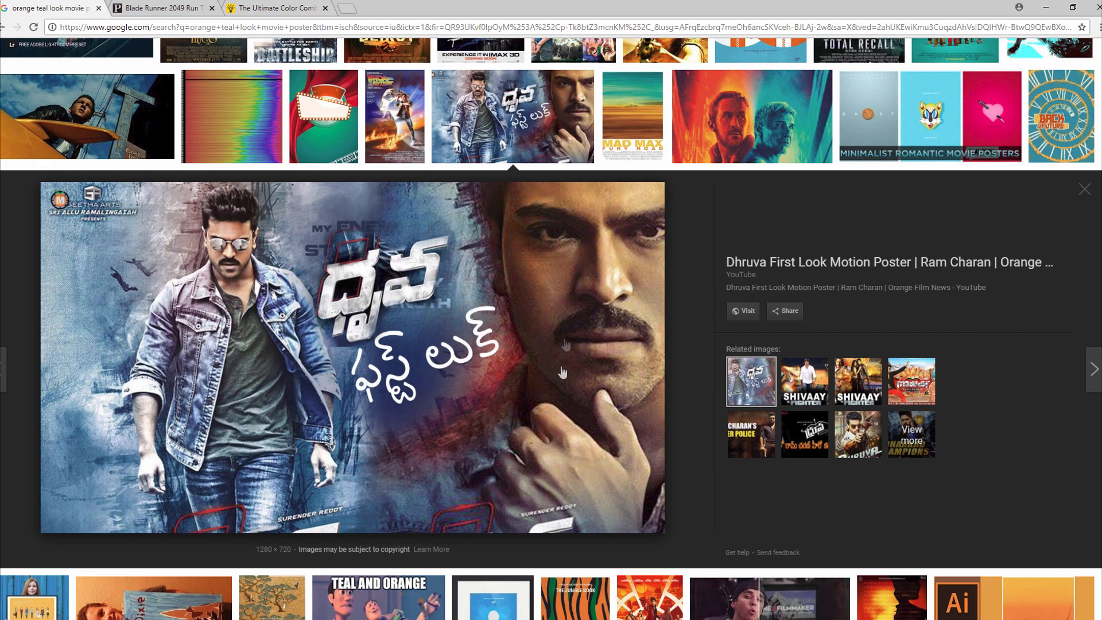
key(alt+Tab)
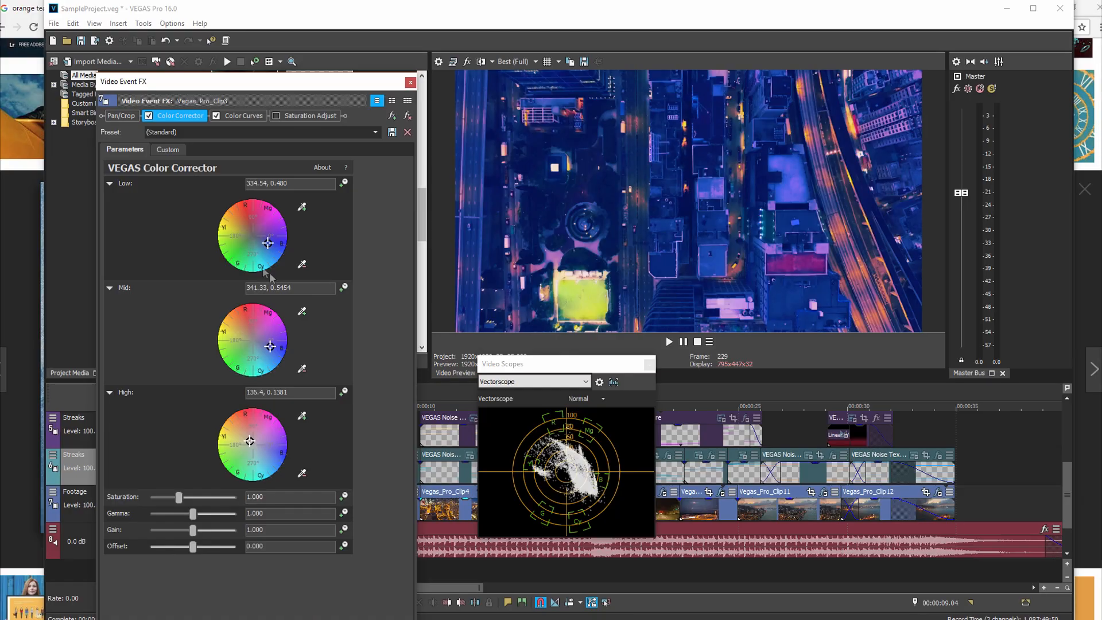
Step: Set the Low color wheel to 336.15, 0.5103 and raise the red curve's lower point slightly in Color Curves
drag(269, 243, 271, 243)
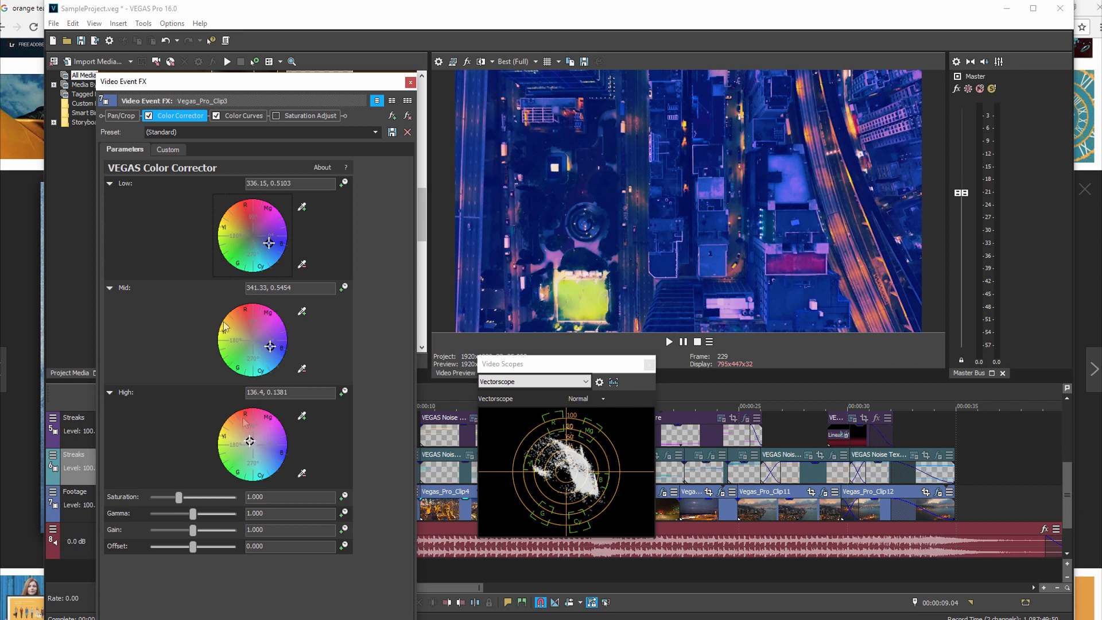
click(235, 115)
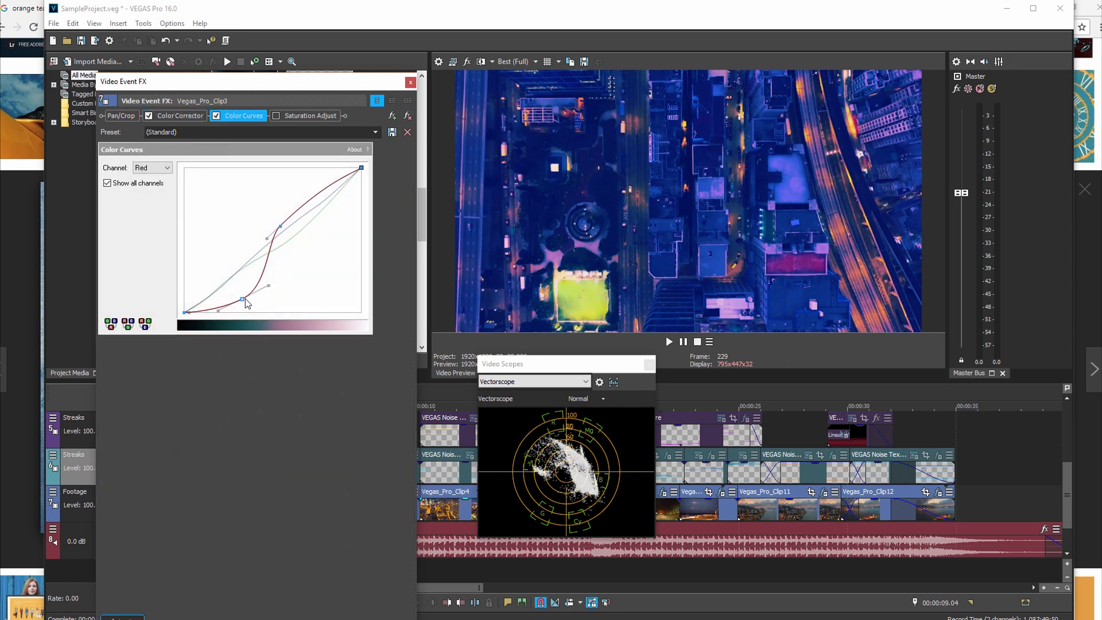
mouse_move(242, 299)
mouse_down()
mouse_move(237, 261)
mouse_move(242, 292)
mouse_up()
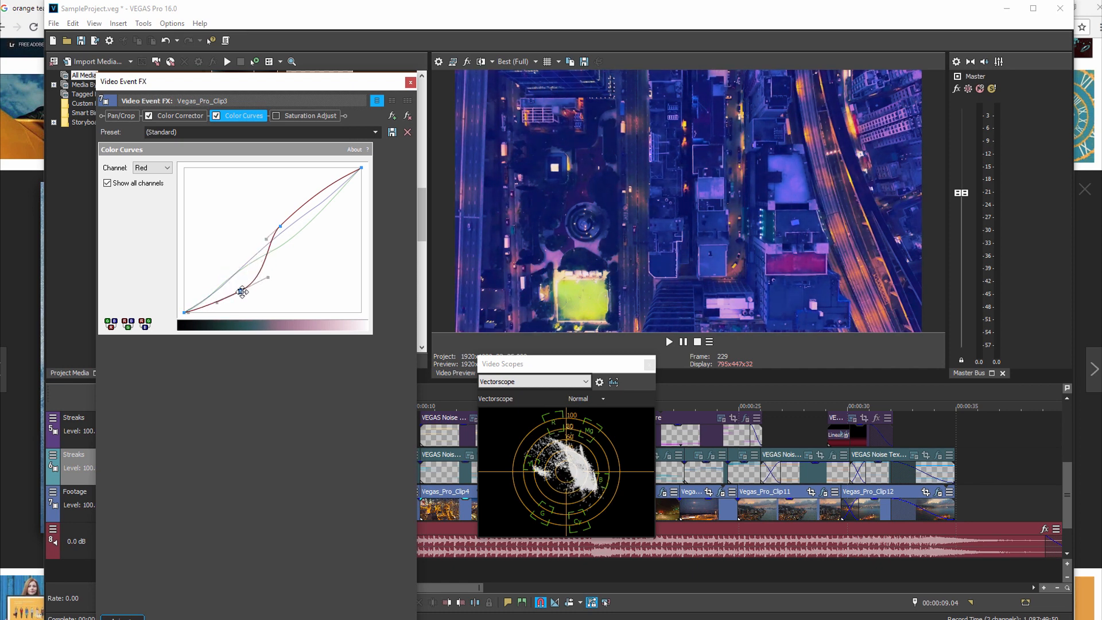
Step: Add two points to the red curve's highlights and lift them, and add a shadow point pulled down to the baseline
right_click(315, 196)
click(341, 204)
right_click(342, 181)
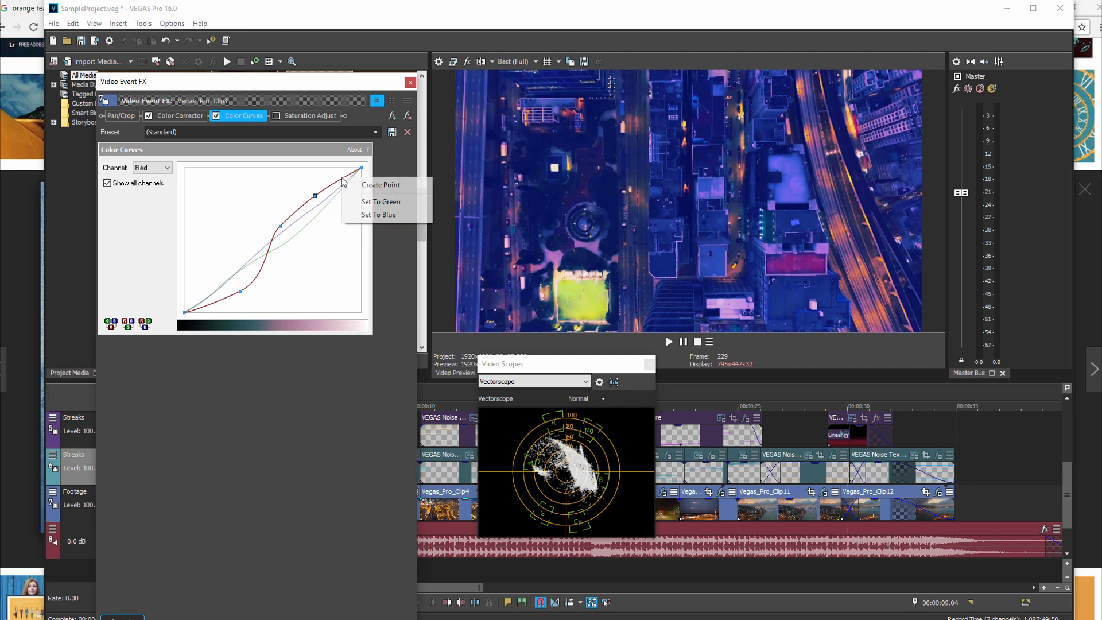
click(374, 187)
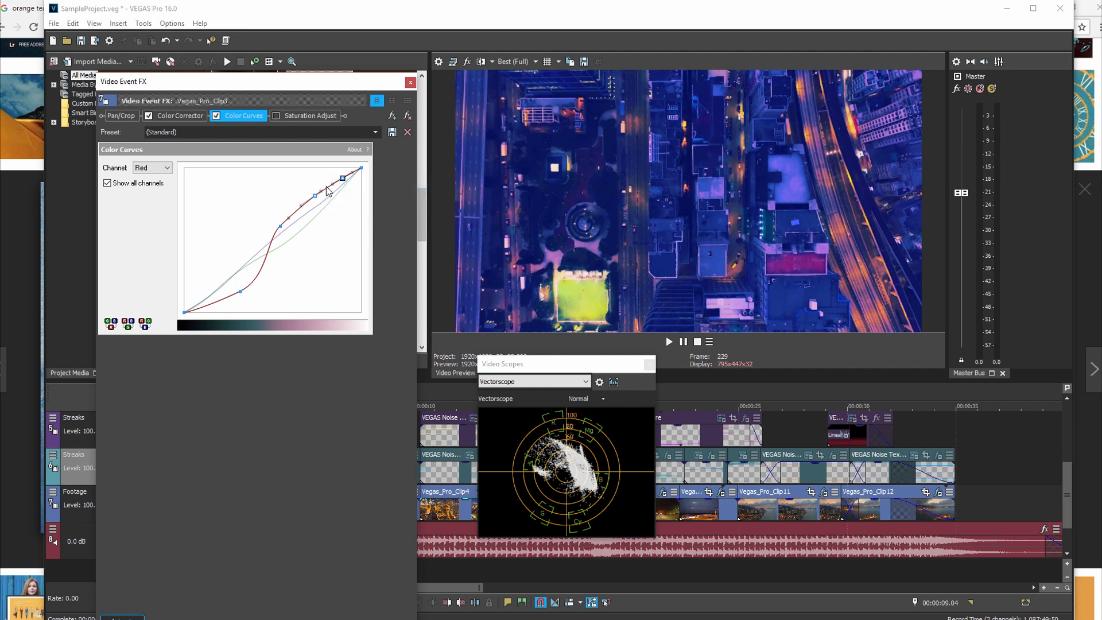
drag(343, 177, 307, 193)
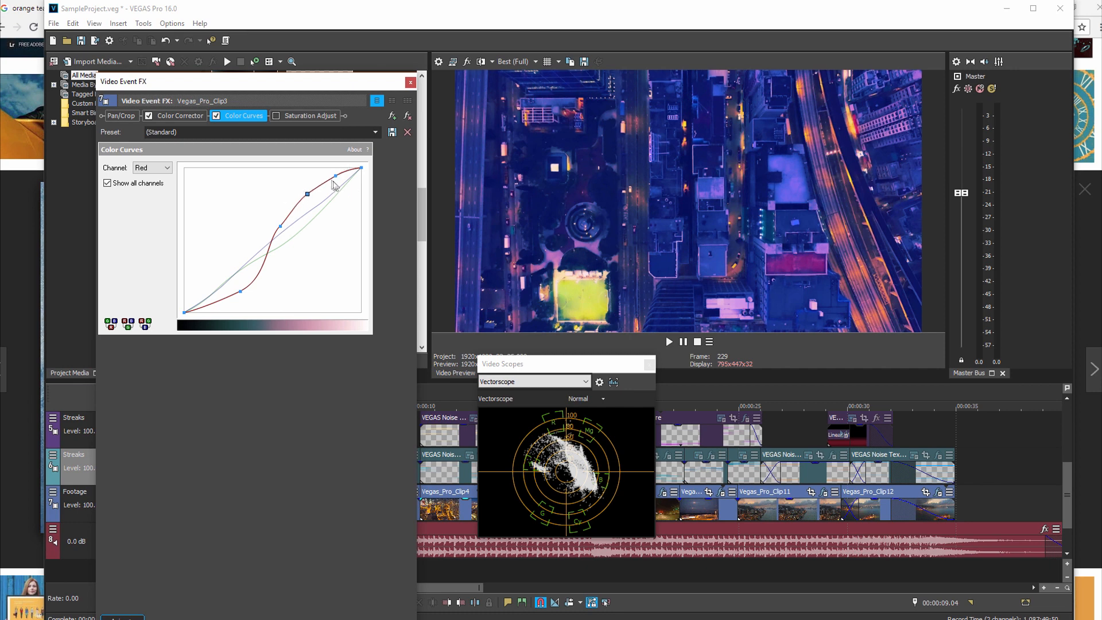
right_click(335, 176)
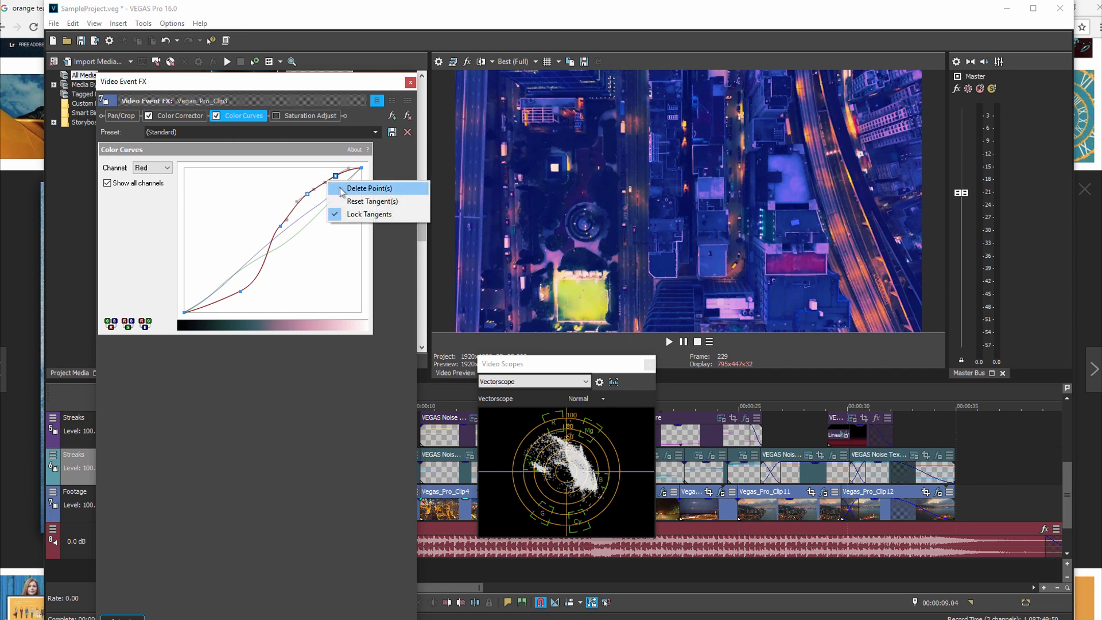
click(285, 263)
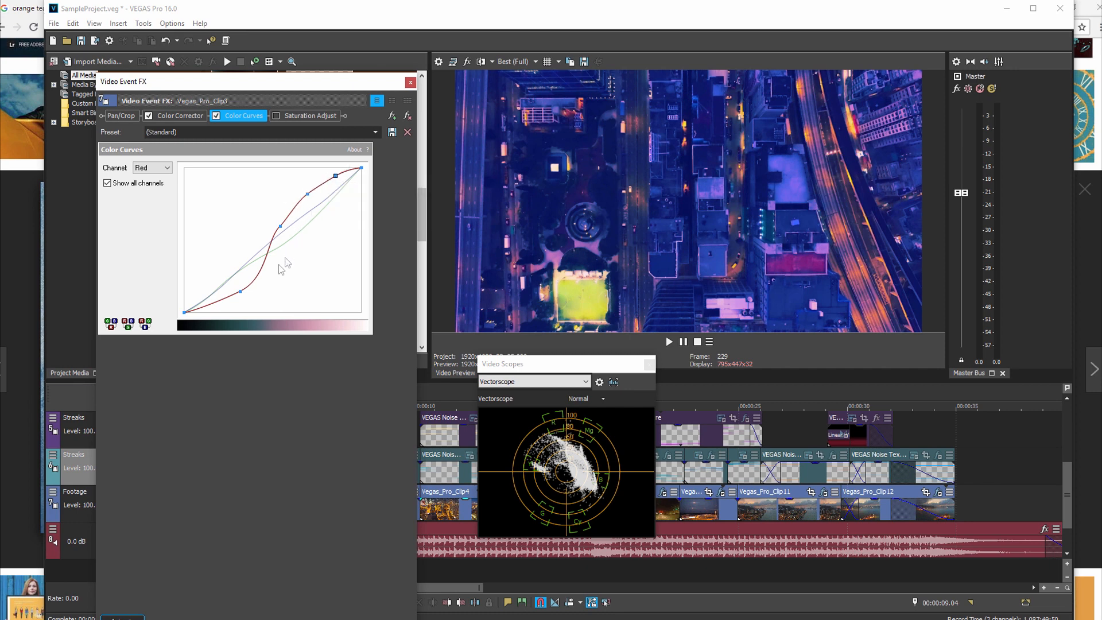
click(228, 307)
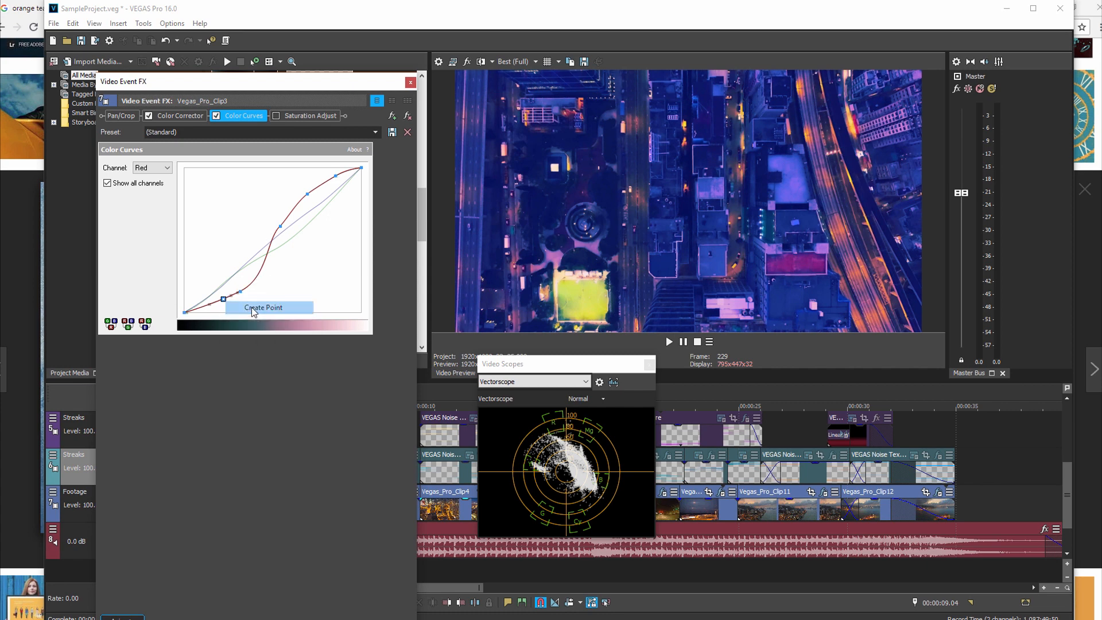
mouse_move(222, 299)
mouse_down()
mouse_move(211, 292)
mouse_move(214, 311)
mouse_up()
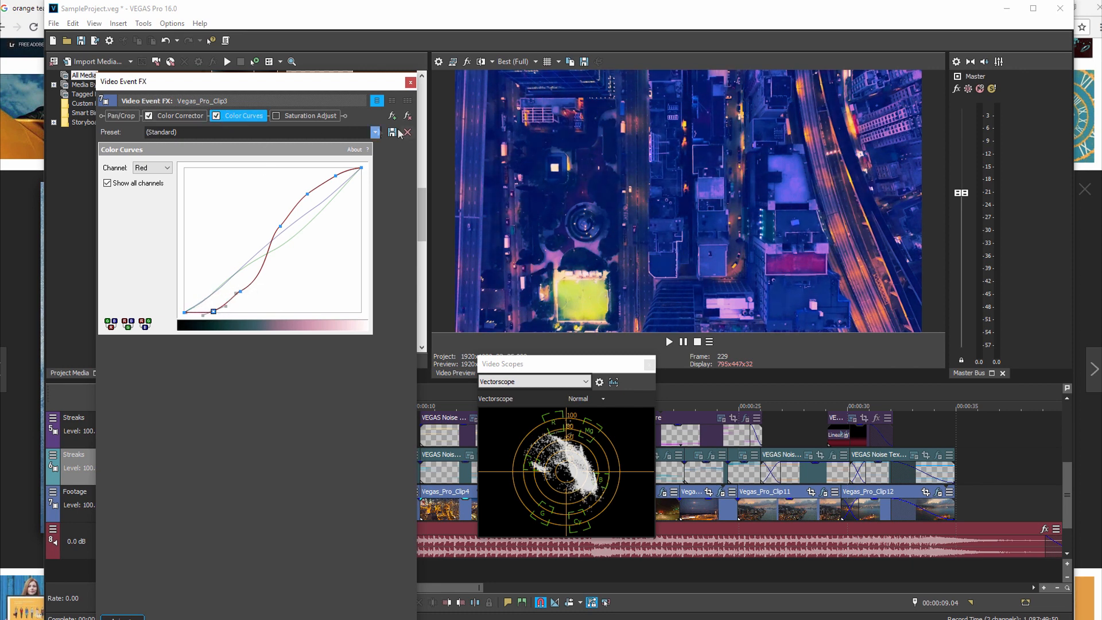
Step: Swing the Color Corrector's Mid wheel to orange at 122.58, 0.8666 and back toward blue at 327.59, 0.4146
click(187, 116)
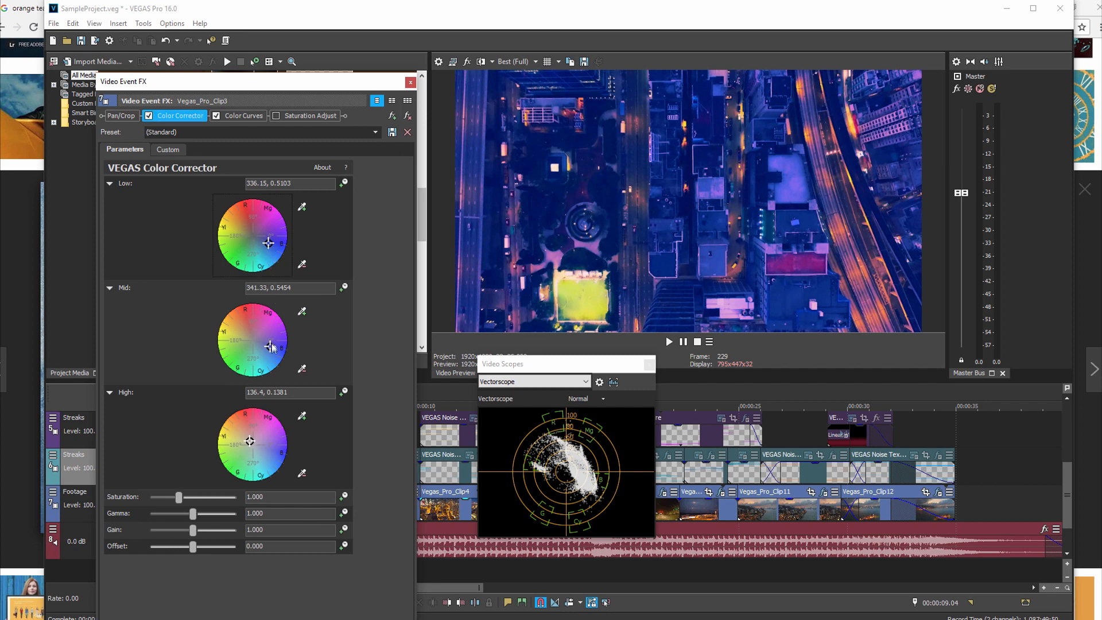
drag(271, 348, 236, 313)
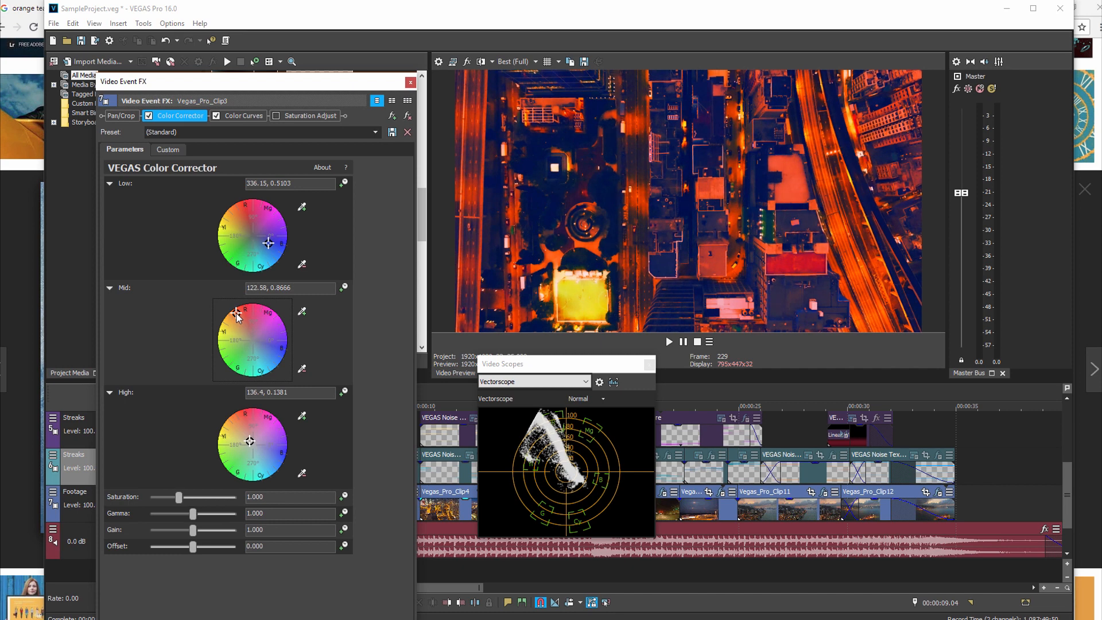
drag(237, 315, 265, 347)
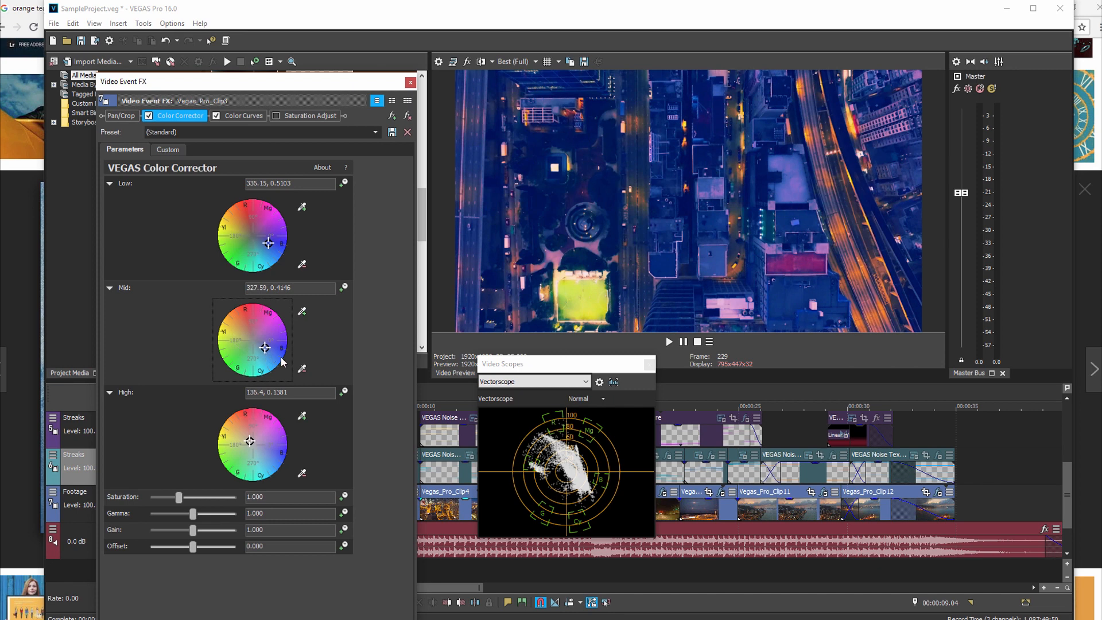
Step: Switch the video scope to RGB Parade and try the Mid color wheel at 317.94, 0.4265 and 114.23, 0.2437
click(590, 385)
click(522, 426)
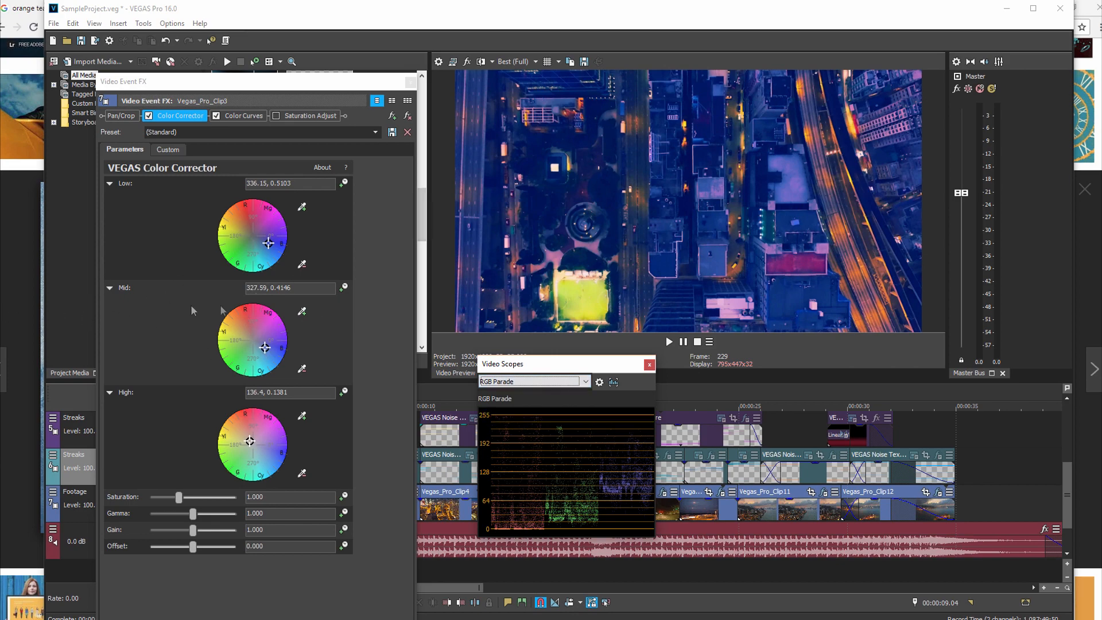
drag(265, 356, 269, 334)
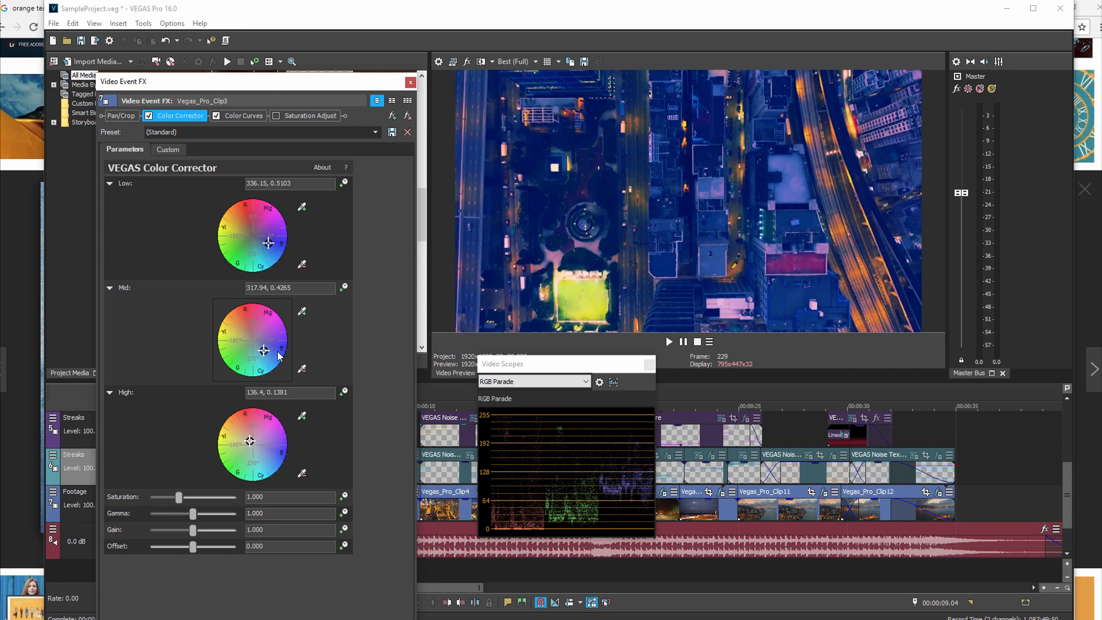
drag(264, 351, 251, 336)
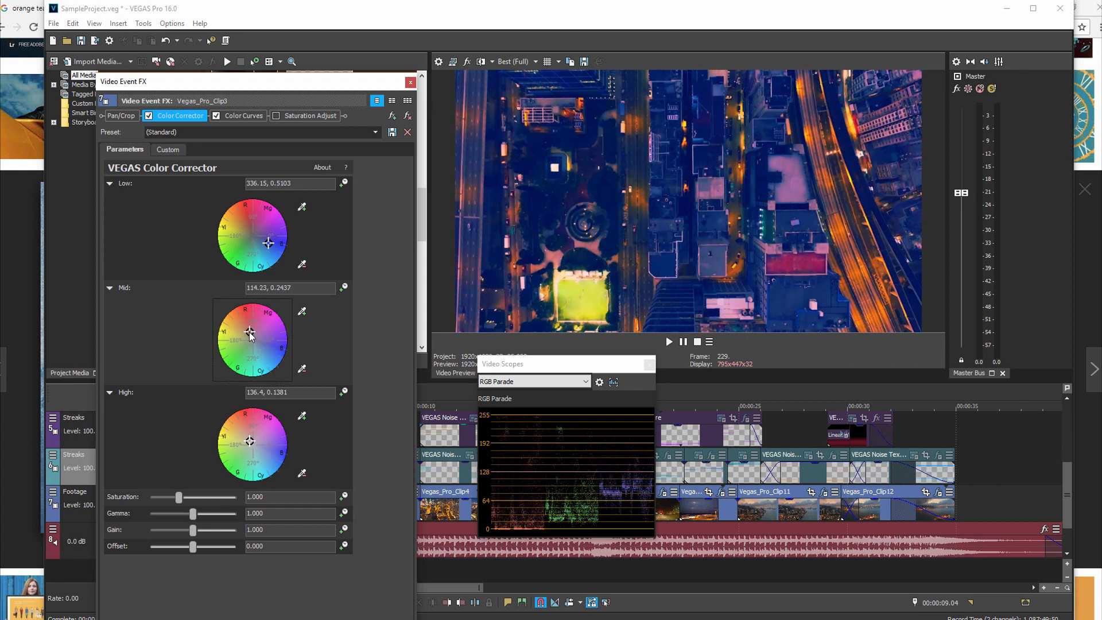
Step: Select the Green channel in Color Curves, add a point in its highlights and bend the curve downward there
click(244, 116)
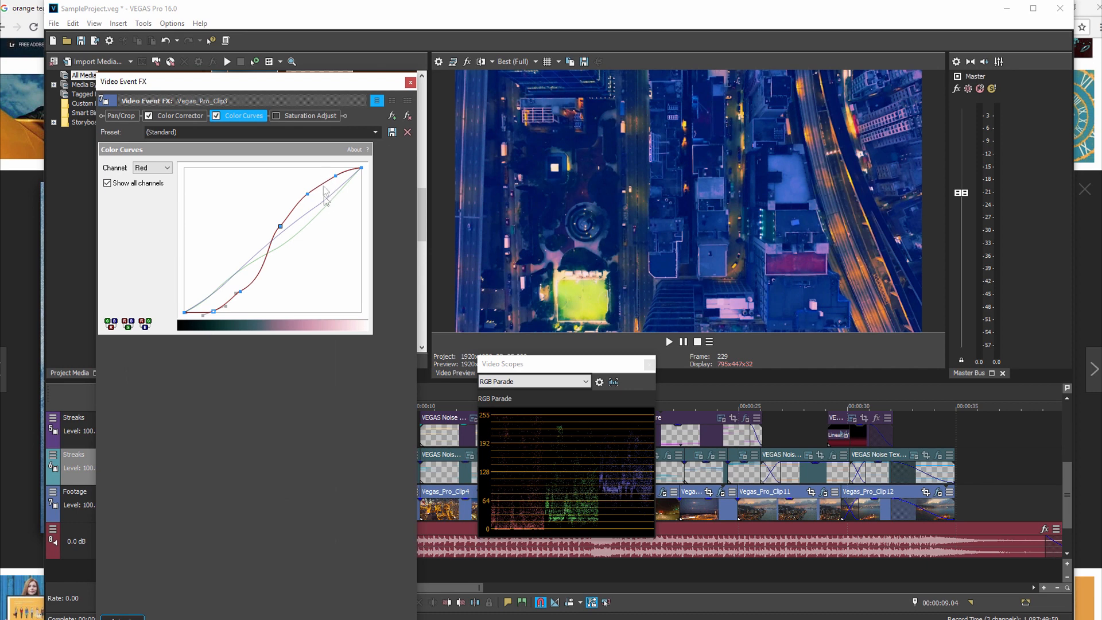
click(169, 170)
click(160, 195)
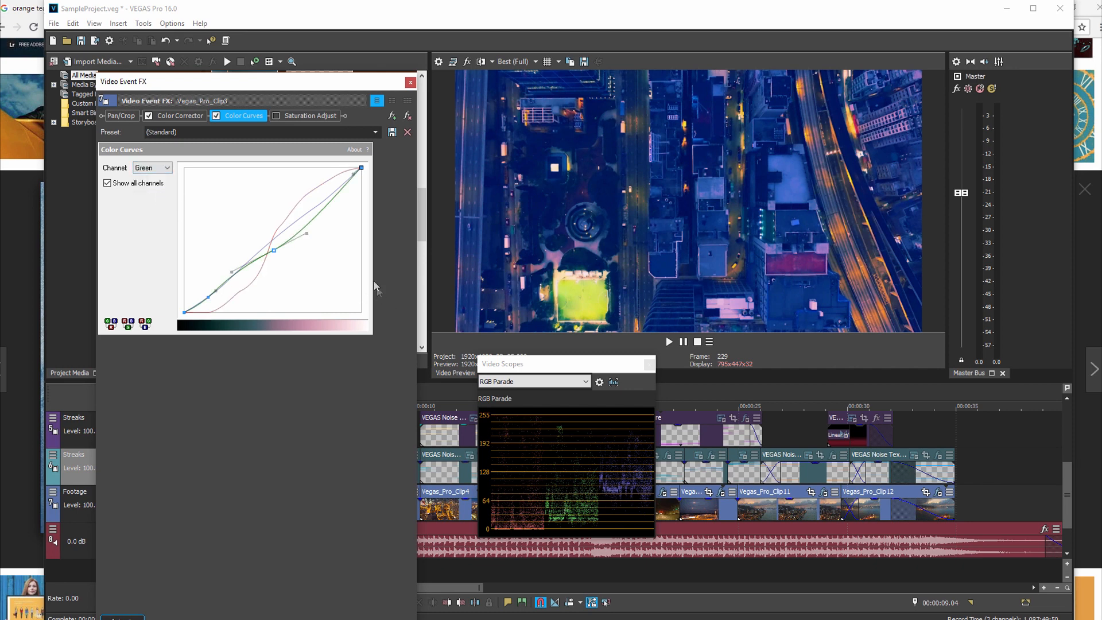
click(327, 211)
right_click(322, 215)
click(351, 218)
mouse_move(319, 209)
mouse_down()
mouse_move(352, 246)
mouse_move(334, 208)
mouse_up()
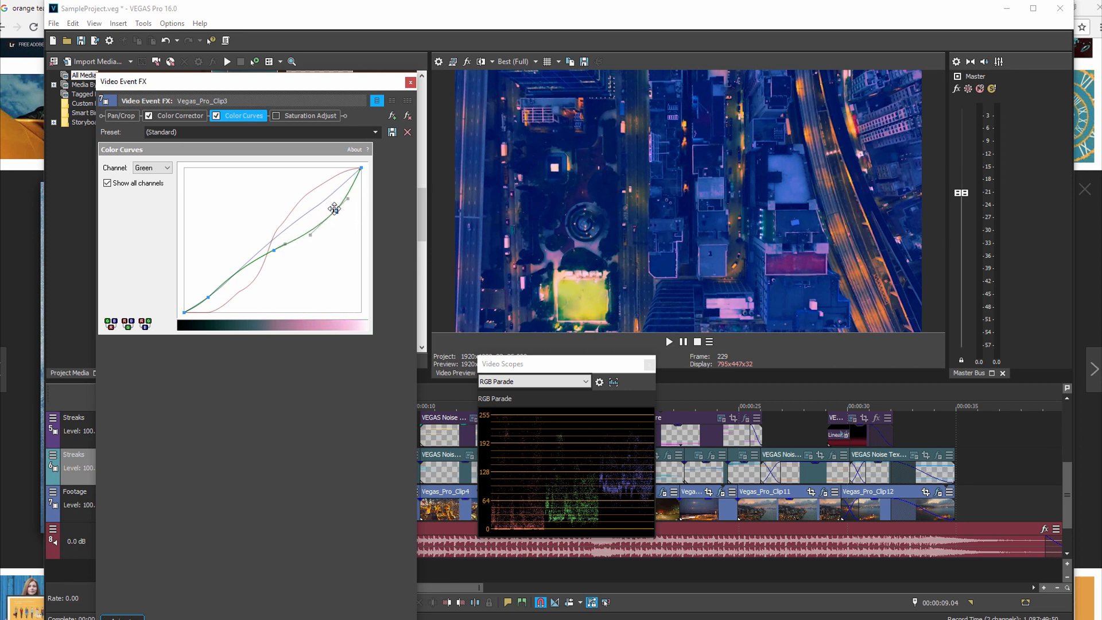
Step: Switch the video scope to Vectorscope and raise the green curve's highlight point slightly
click(582, 382)
click(523, 401)
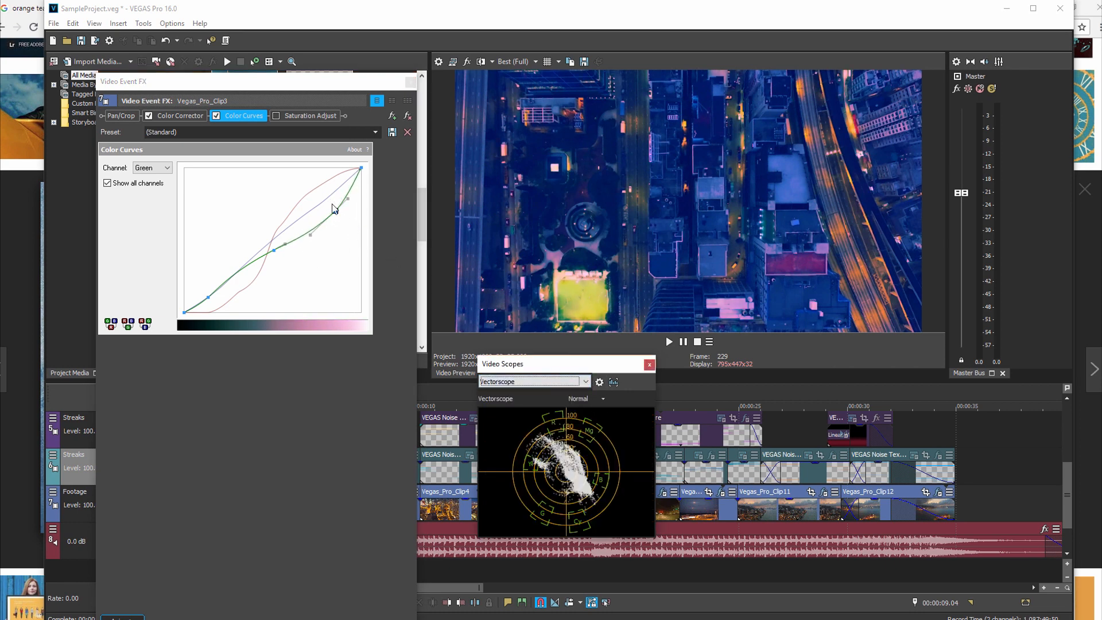
mouse_move(334, 210)
mouse_down()
mouse_move(344, 216)
mouse_move(337, 202)
mouse_move(349, 246)
mouse_move(325, 213)
mouse_move(339, 238)
mouse_move(327, 216)
mouse_move(321, 226)
mouse_move(342, 241)
mouse_move(288, 165)
mouse_move(339, 227)
mouse_move(320, 207)
mouse_move(346, 223)
mouse_move(333, 206)
mouse_up()
Step: Toggle Saturation Adjust on and off to compare its effect on the image and the vectorscope
click(276, 116)
click(276, 116)
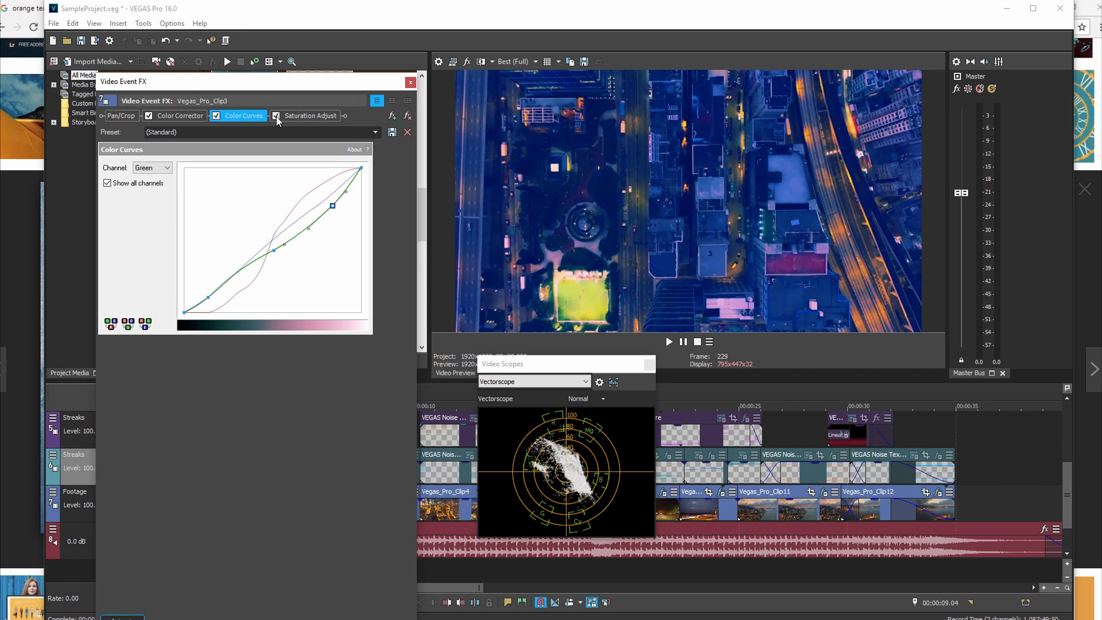
click(276, 116)
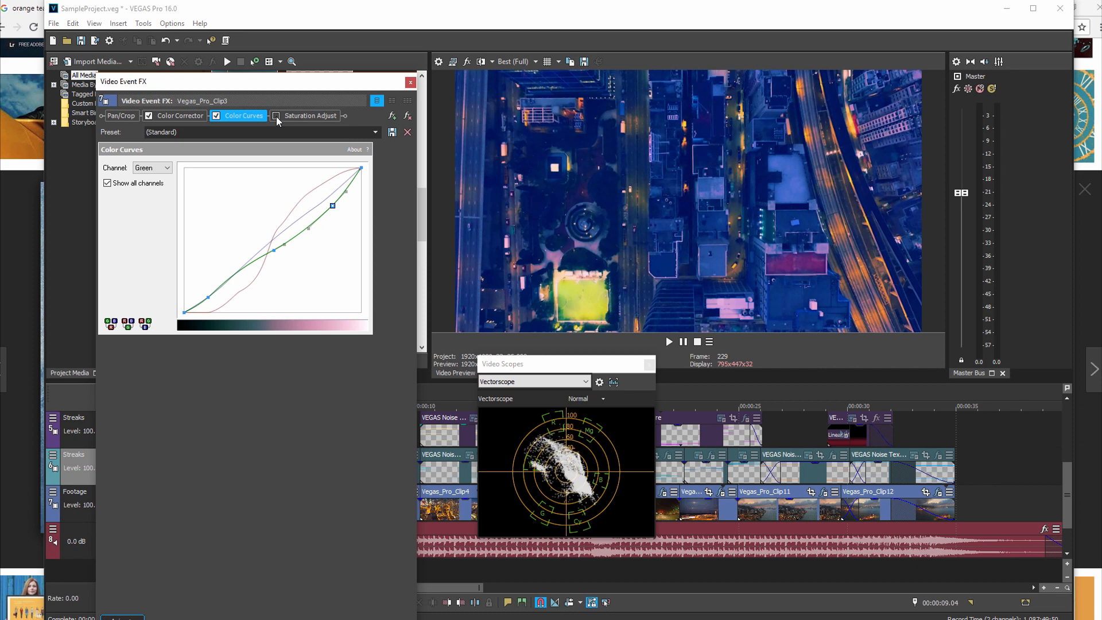
Step: Enable Saturation Adjust with Center 0.544, Spread 0.441, Low 0.497 and High 0.932, and close the event effects
click(323, 116)
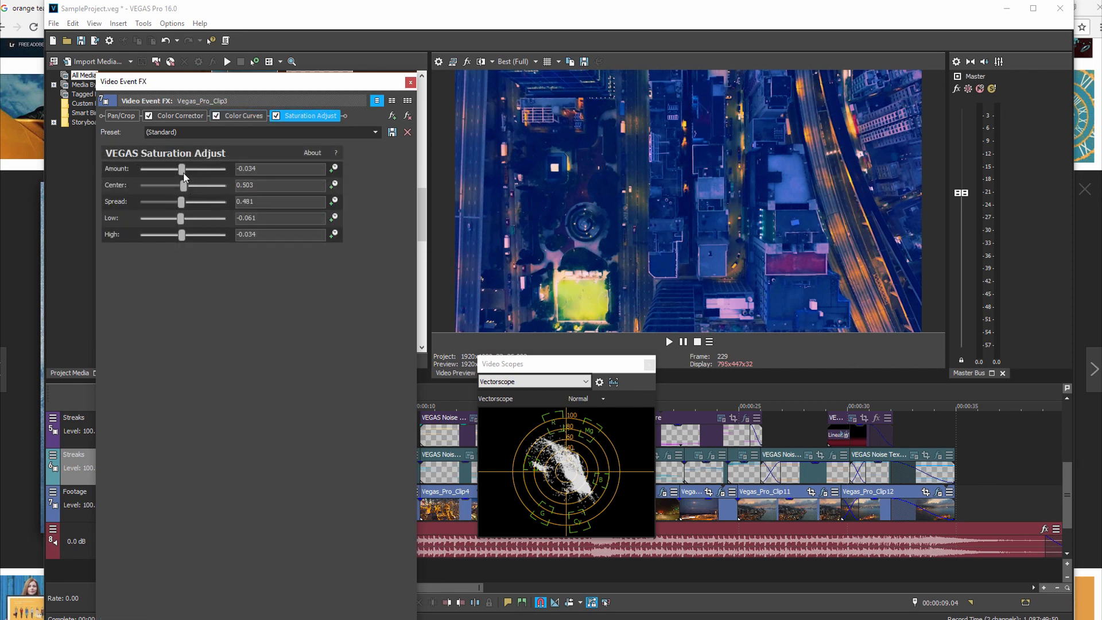
drag(182, 236, 182, 185)
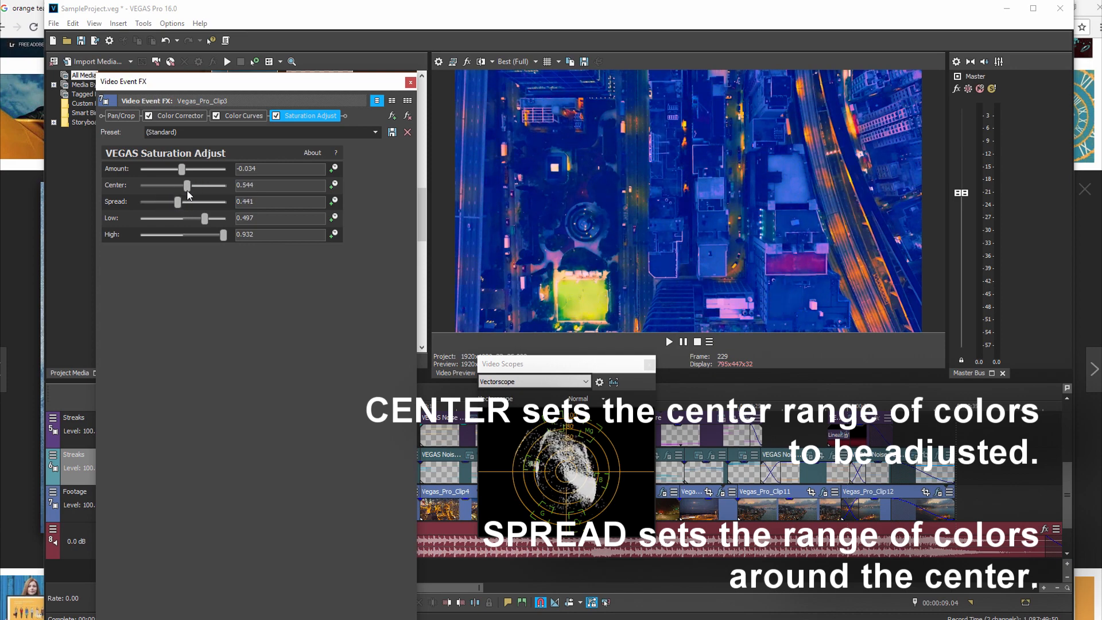
click(410, 82)
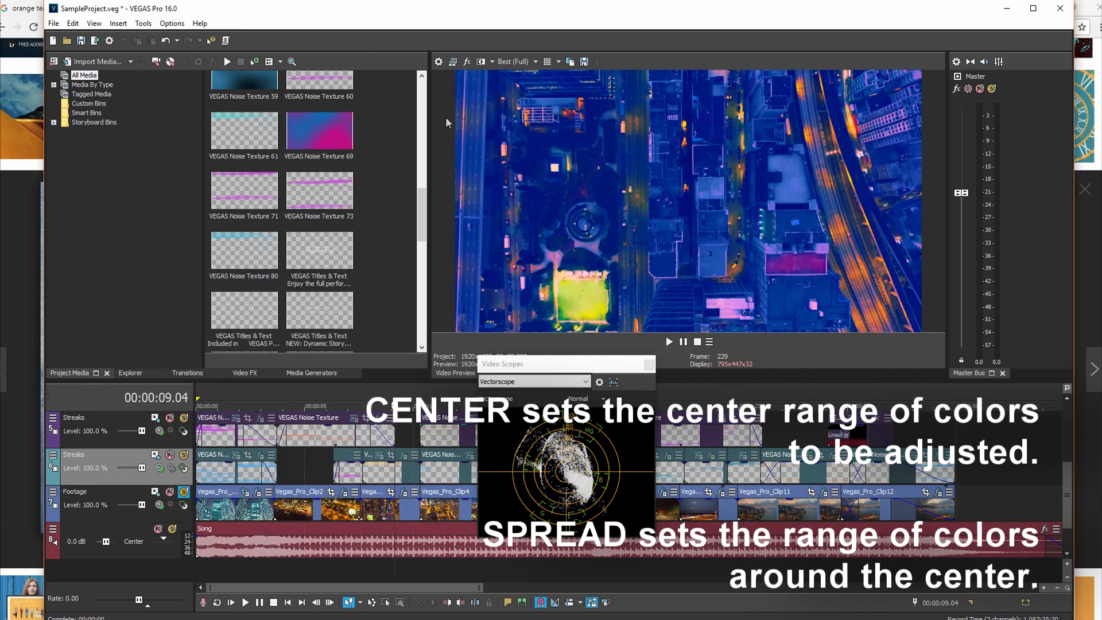
Step: Open the event effects of Vegas_Pro_Clip11 and disable Saturation Adjust, Color Curves and Color Corrector
click(762, 578)
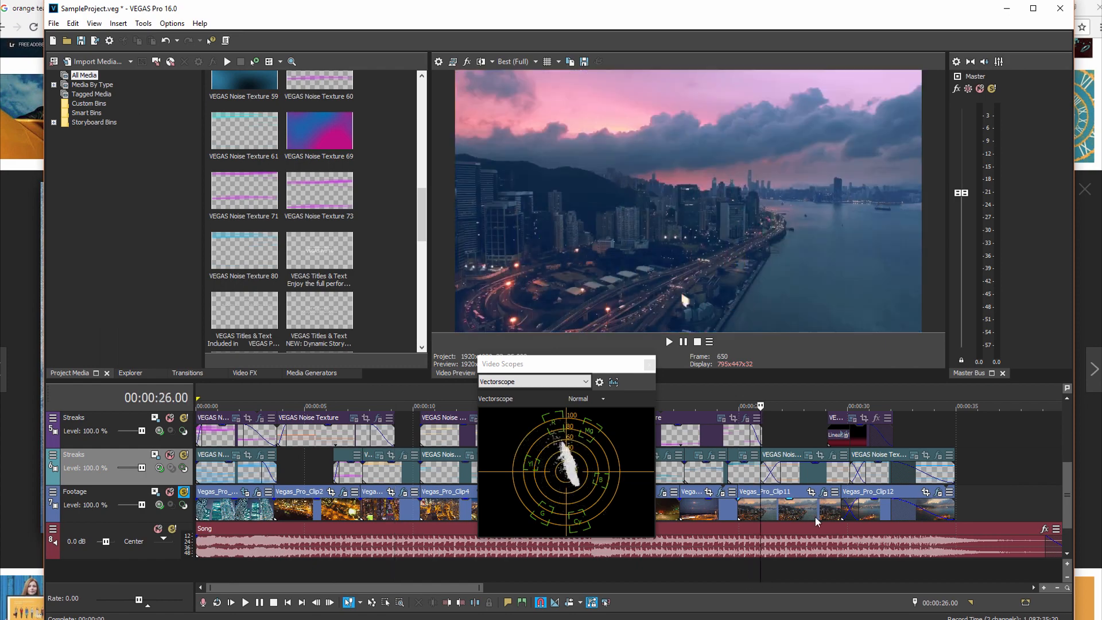
click(824, 492)
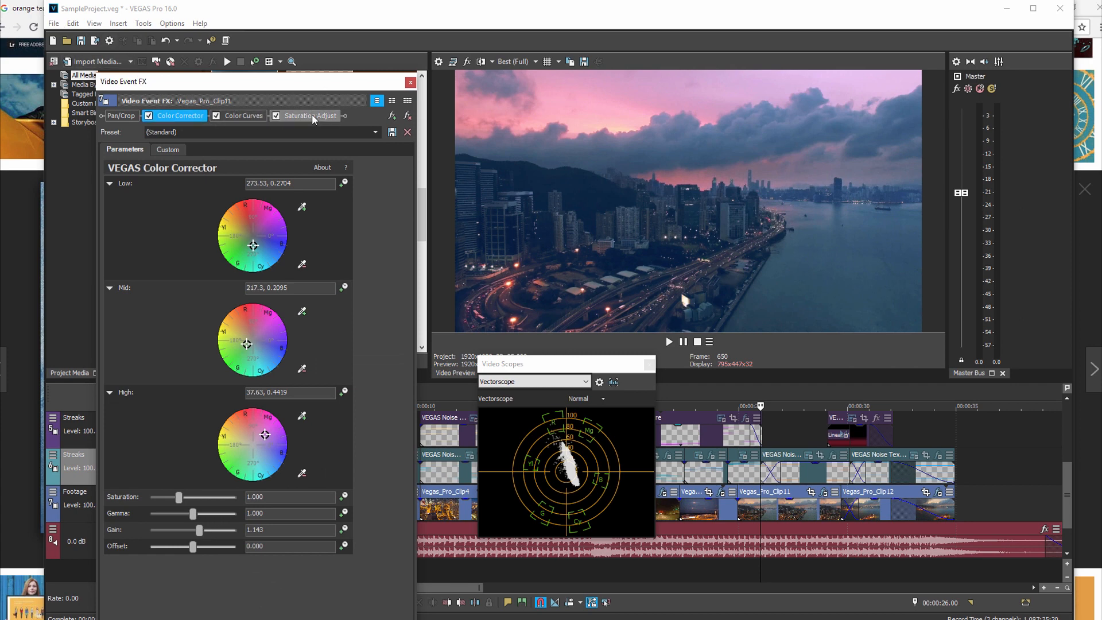
click(276, 116)
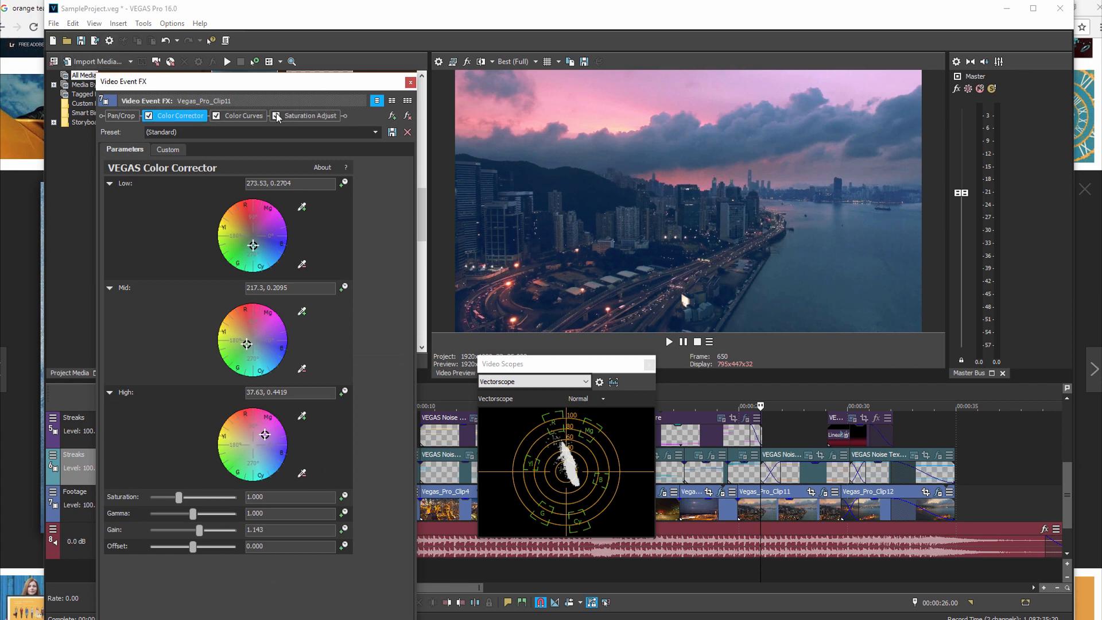
click(216, 116)
click(148, 116)
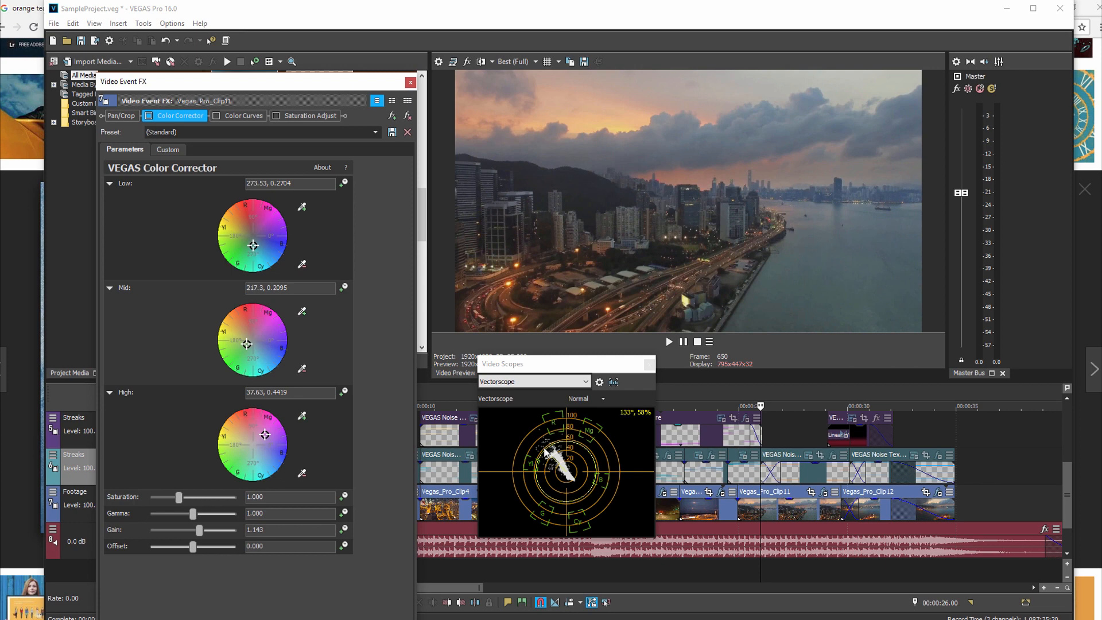
Step: Examine the ungraded shot's Histogram in the video scopes, then close the scopes
click(585, 382)
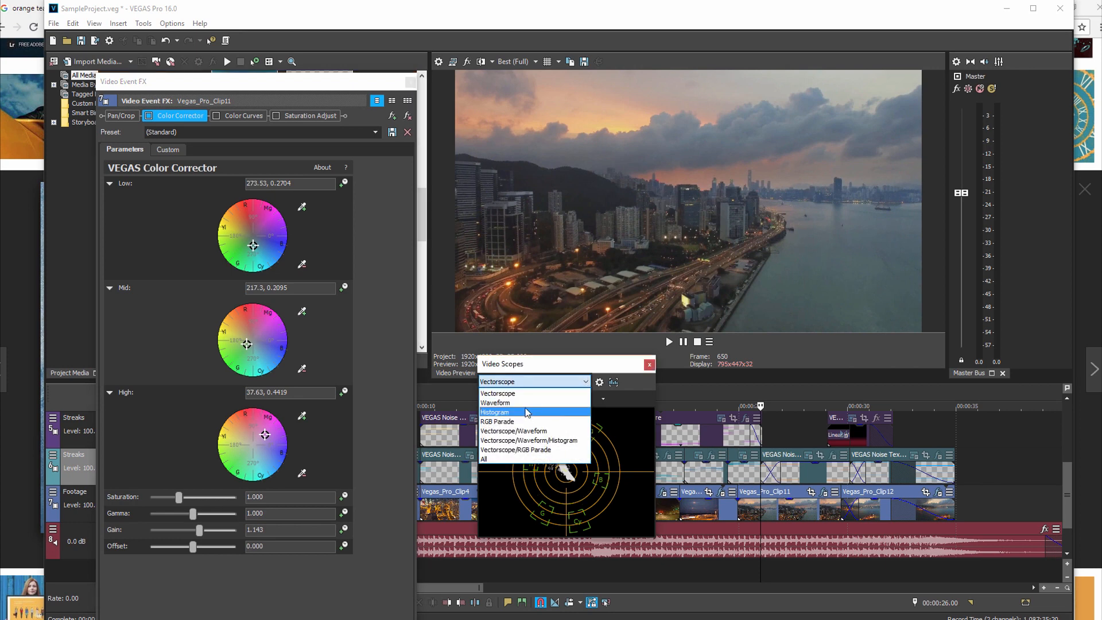
click(503, 413)
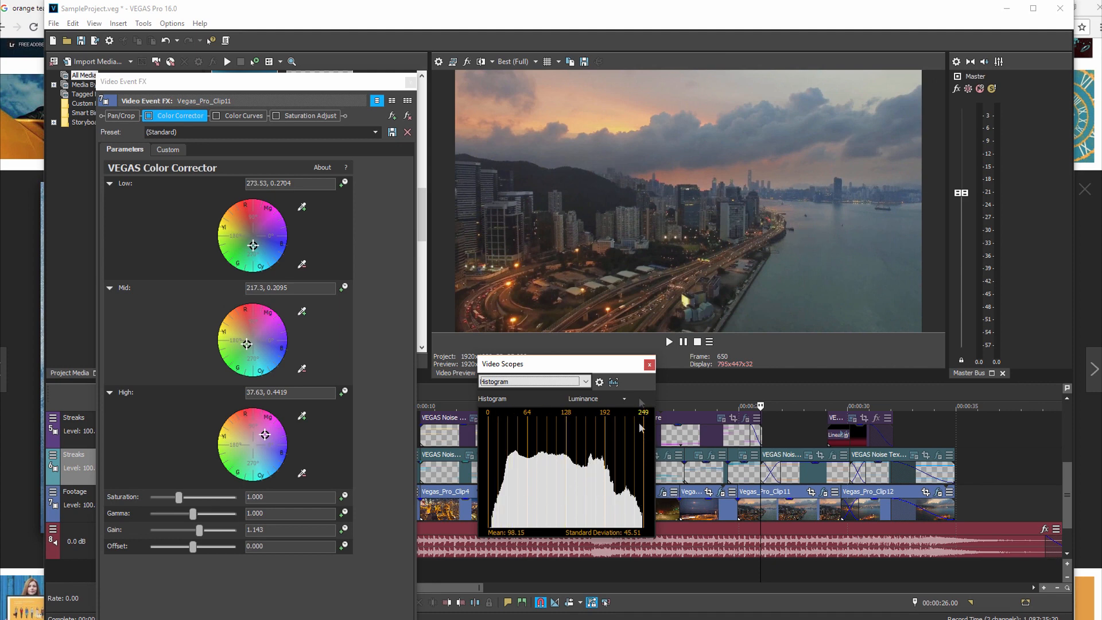
click(649, 365)
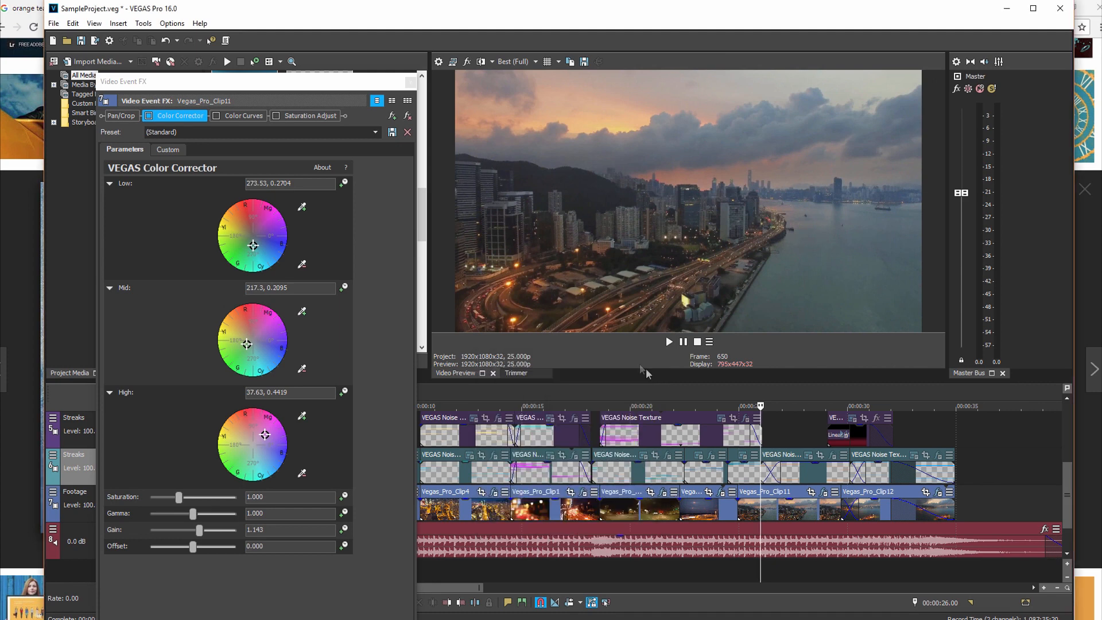
Step: Toggle Color Corrector on and off on Vegas_Pro_Clip11 to compare its effect, leaving it enabled
click(148, 119)
click(147, 117)
click(147, 117)
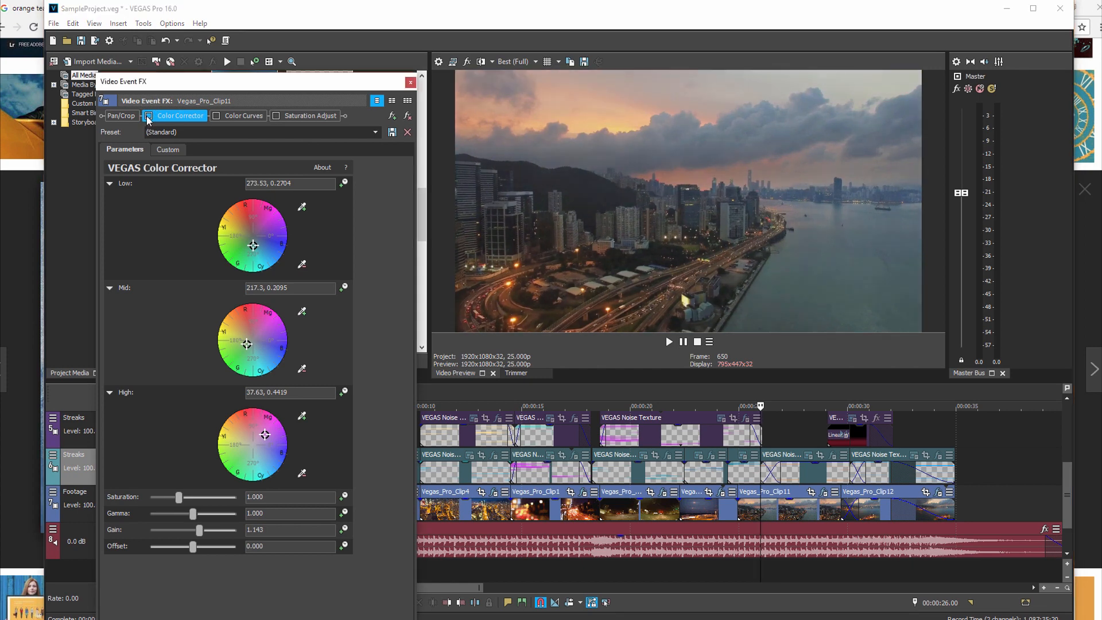
click(148, 117)
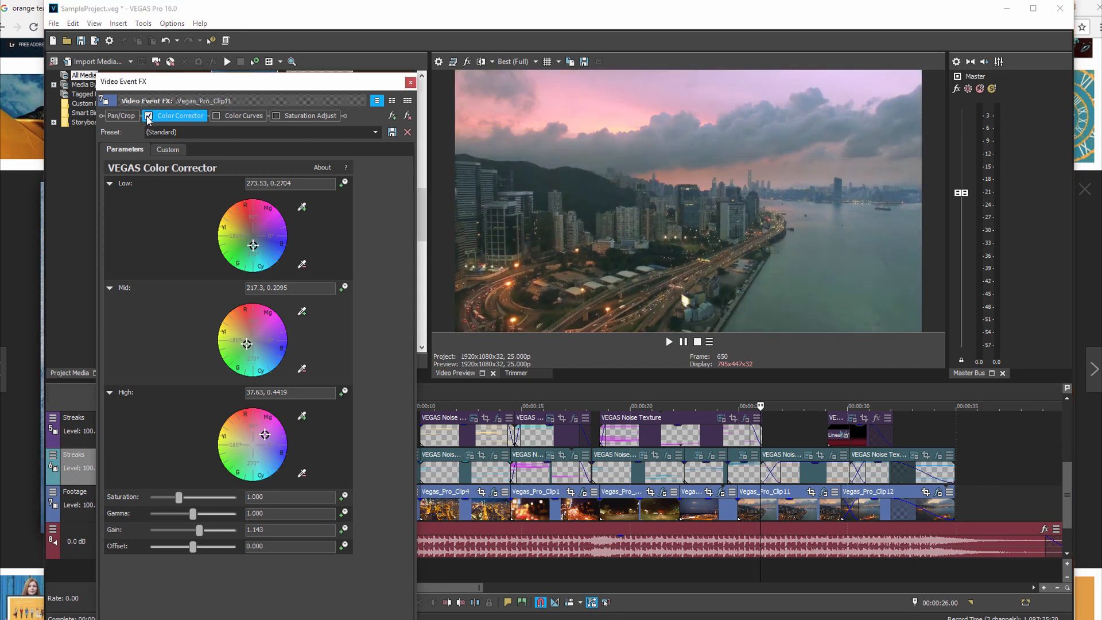
click(148, 117)
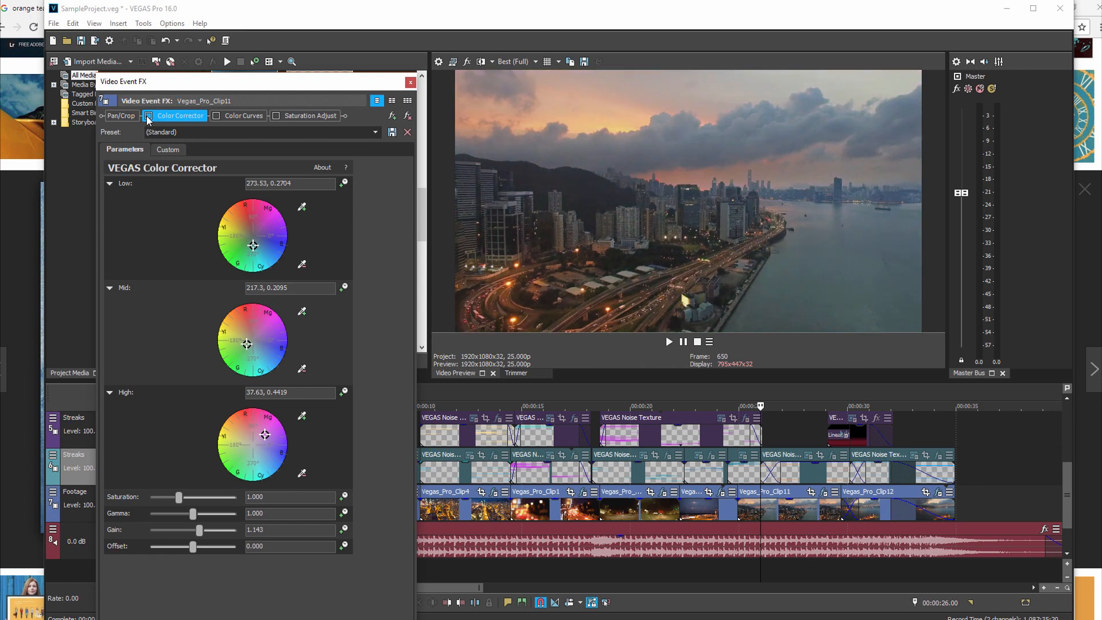
click(148, 117)
click(148, 117)
click(148, 117)
click(148, 117)
click(148, 117)
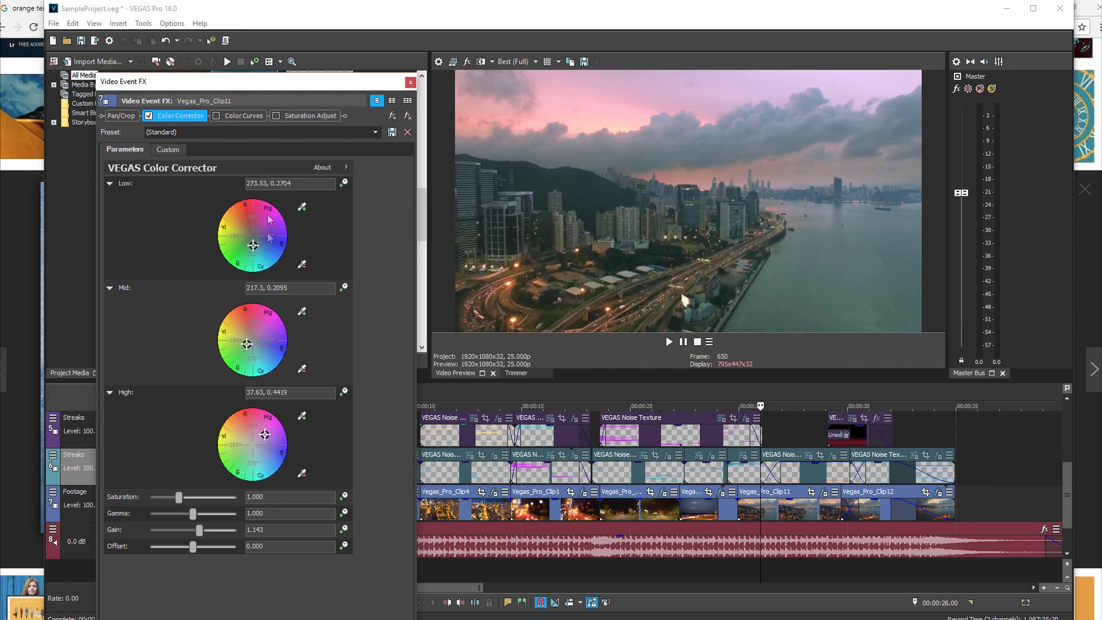
Step: Enable Color Curves on Vegas_Pro_Clip11, select the Red channel and raise its highlights point slightly
click(216, 116)
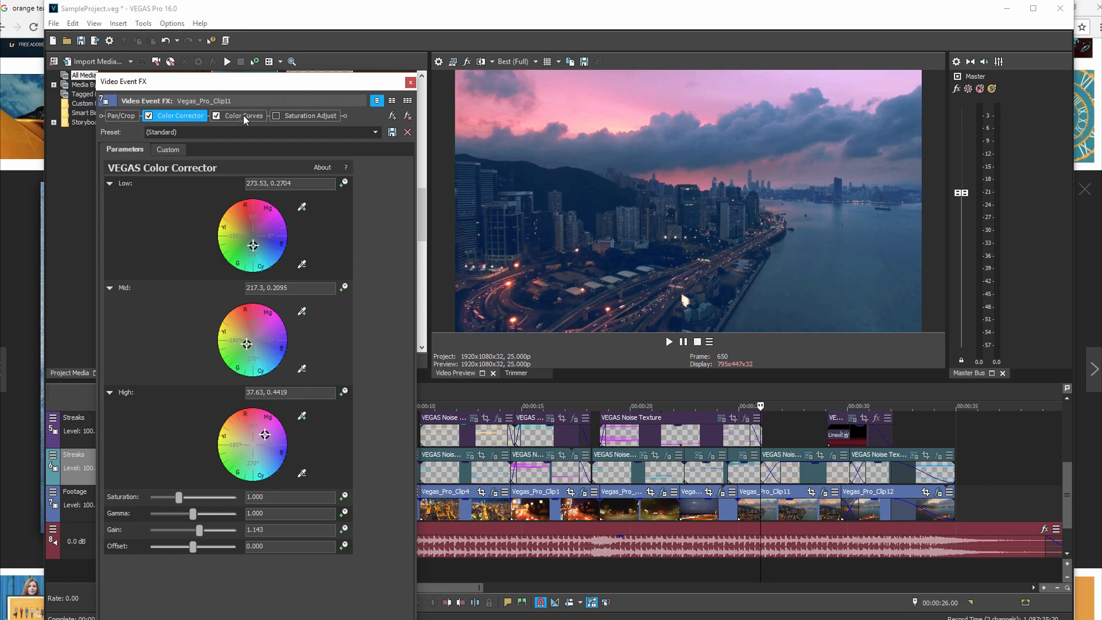
click(243, 116)
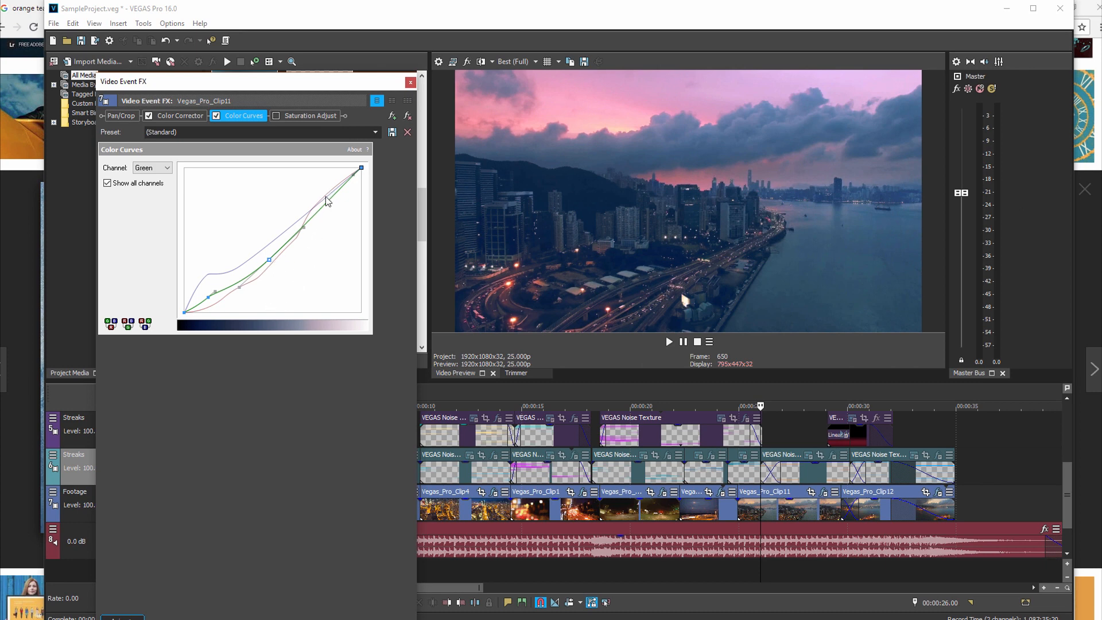
click(165, 168)
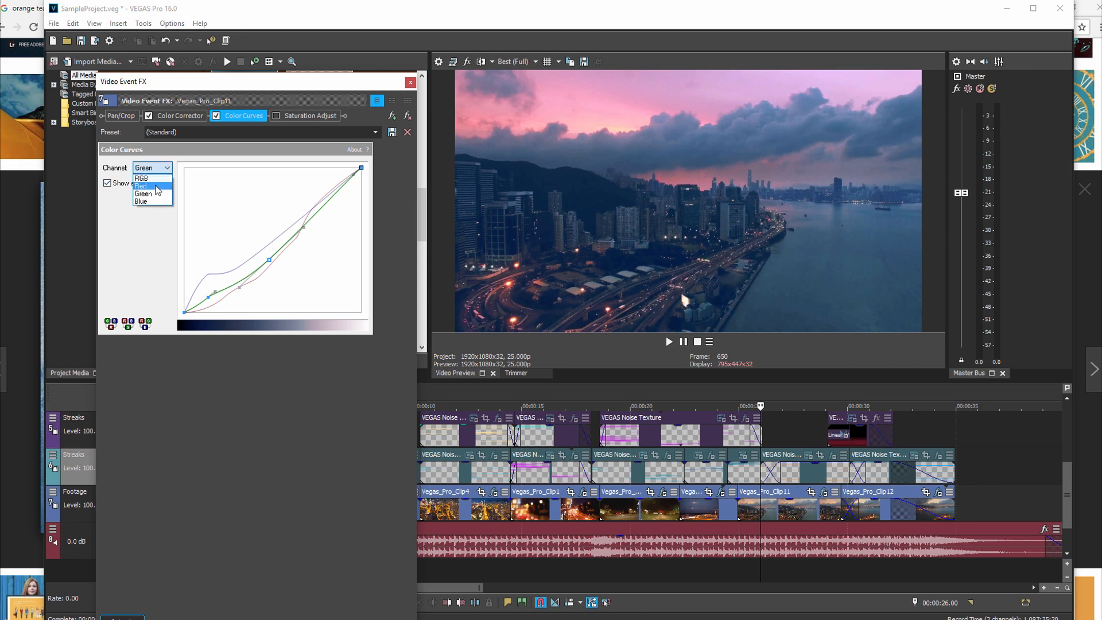
click(155, 186)
mouse_move(315, 207)
mouse_down()
mouse_move(302, 185)
mouse_move(319, 199)
mouse_up()
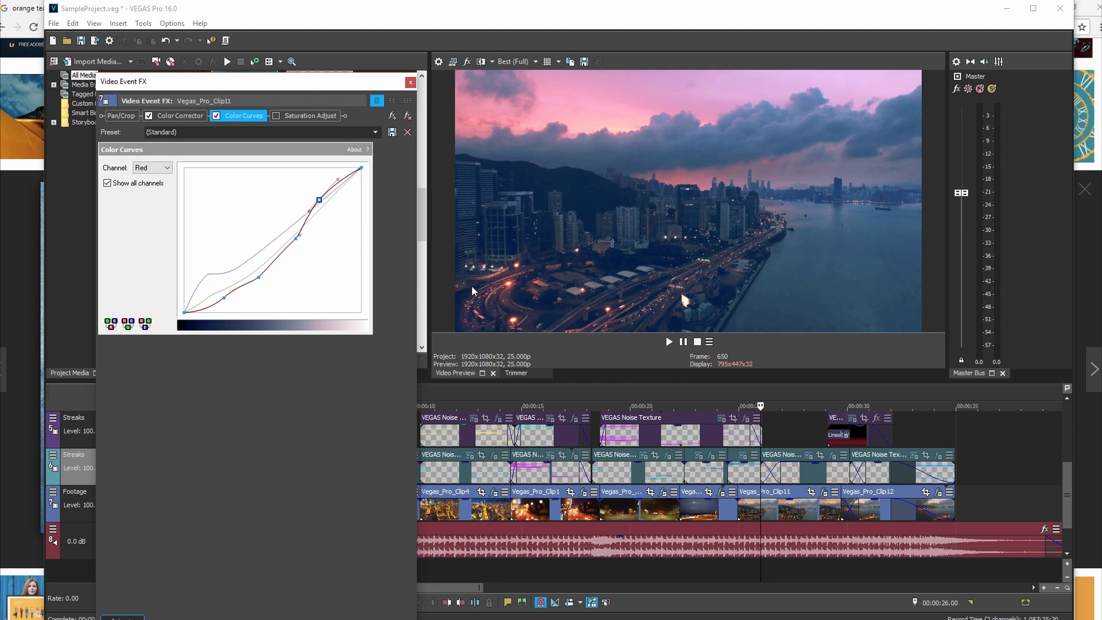
Step: Show the Vectorscope in the video scopes and nudge the red curve's highlights point slightly further up and toward the brighter tones
key(ctrl+alt+6)
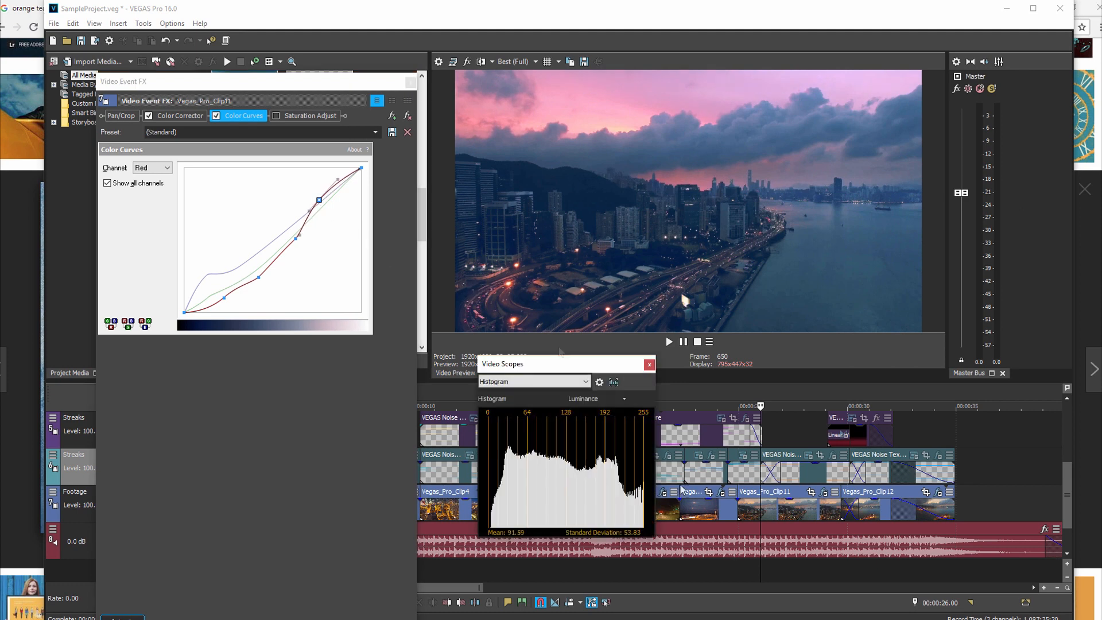
click(585, 382)
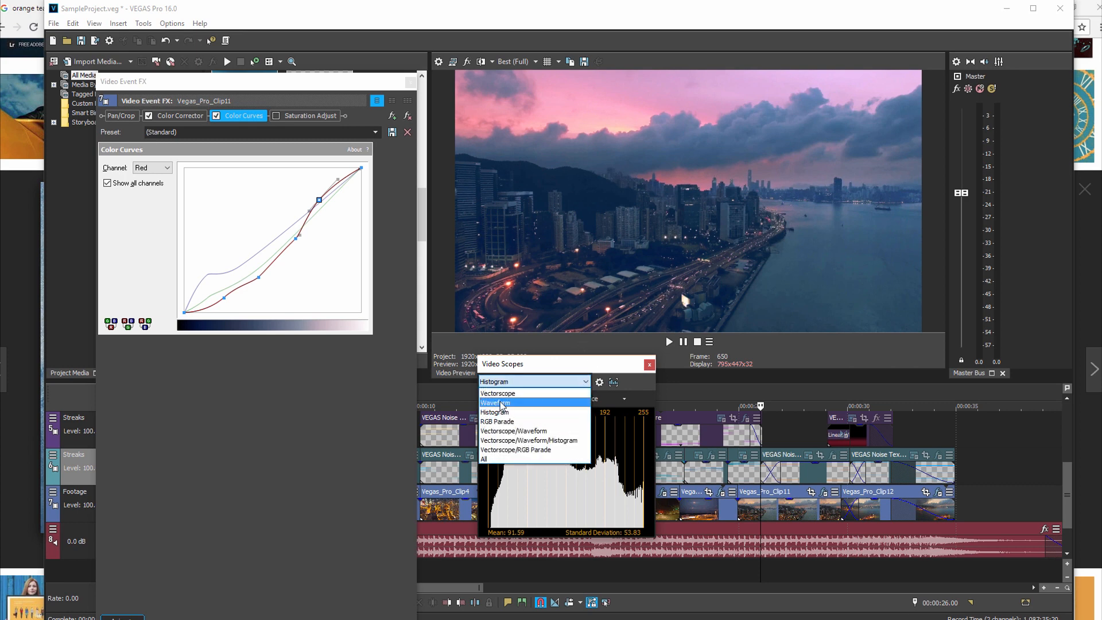
click(488, 400)
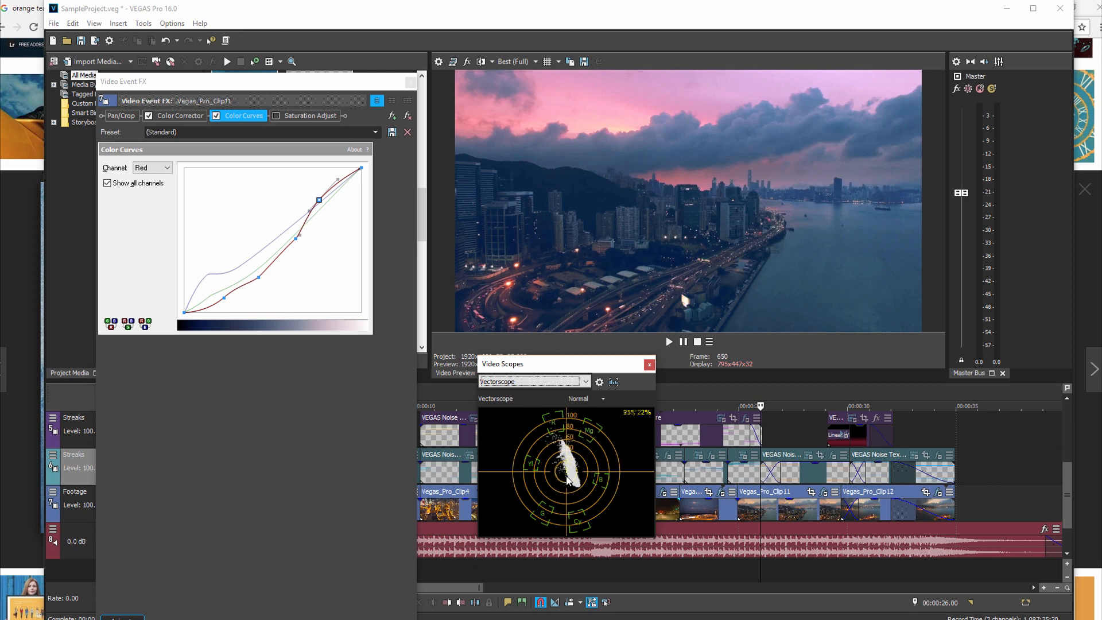
drag(319, 199, 324, 197)
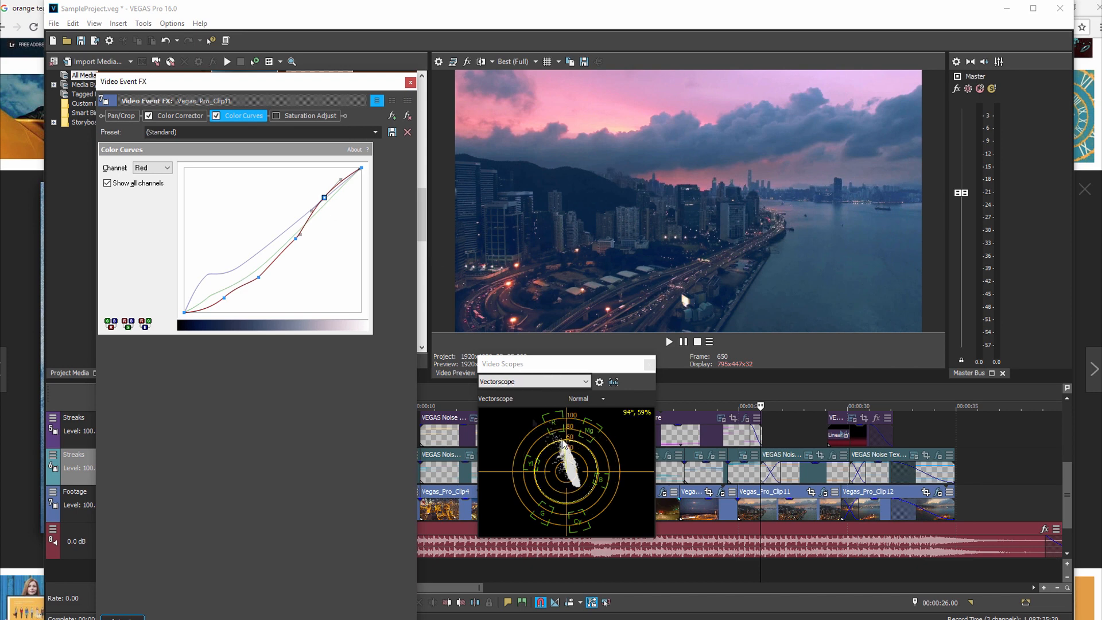
Step: Lower the shadows of the red curve, and pull the Green channel's shadow and midtone points toward the brighter side below the diagonal
click(224, 298)
mouse_move(224, 298)
mouse_down()
mouse_move(248, 312)
mouse_move(229, 267)
mouse_move(240, 296)
mouse_up()
click(233, 291)
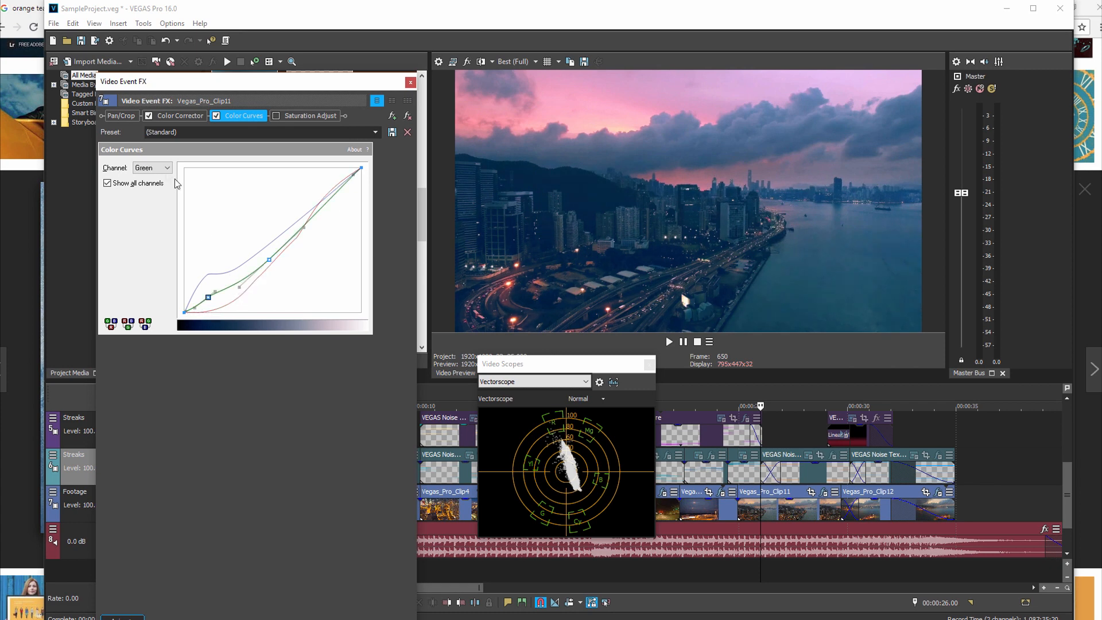
drag(210, 297, 232, 300)
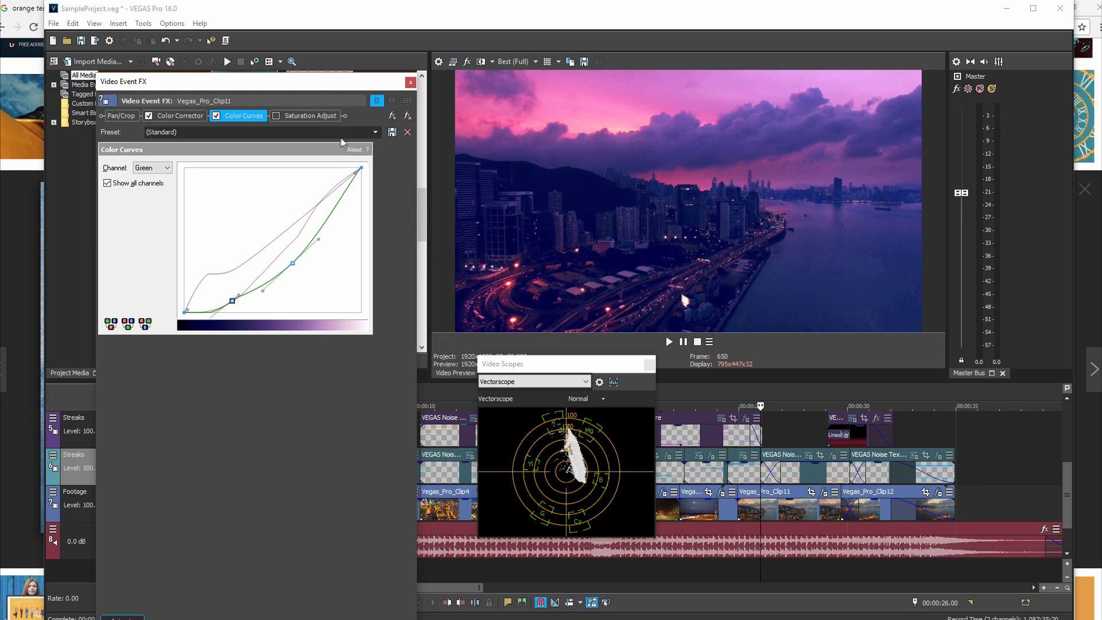
Step: Enable Saturation Adjust on Vegas_Pro_Clip11, view its settings and close the event effects
click(276, 116)
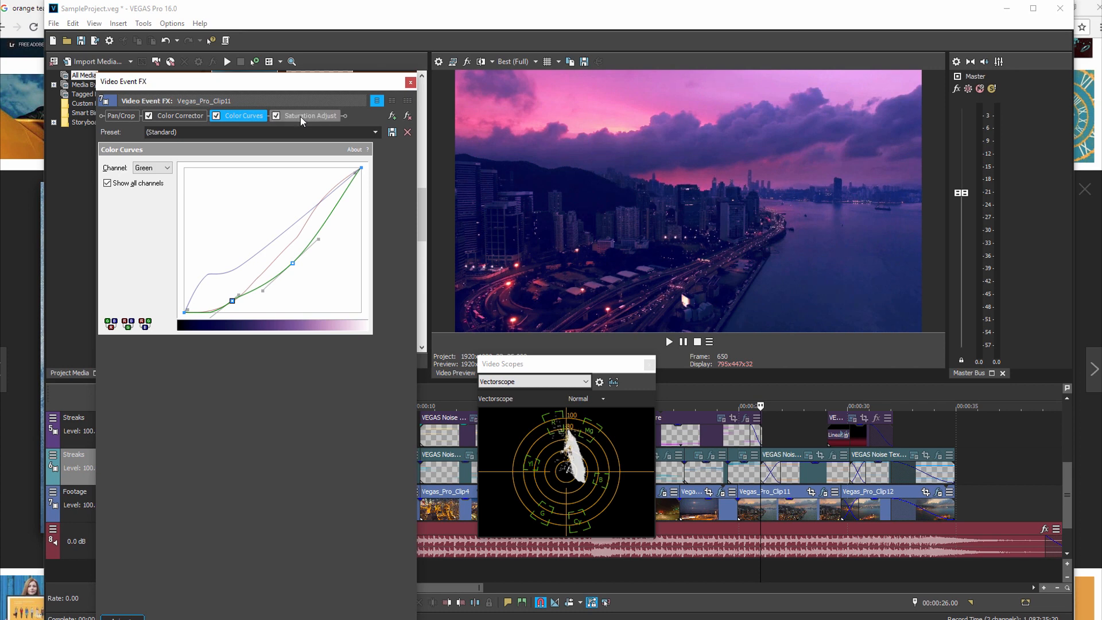
click(301, 116)
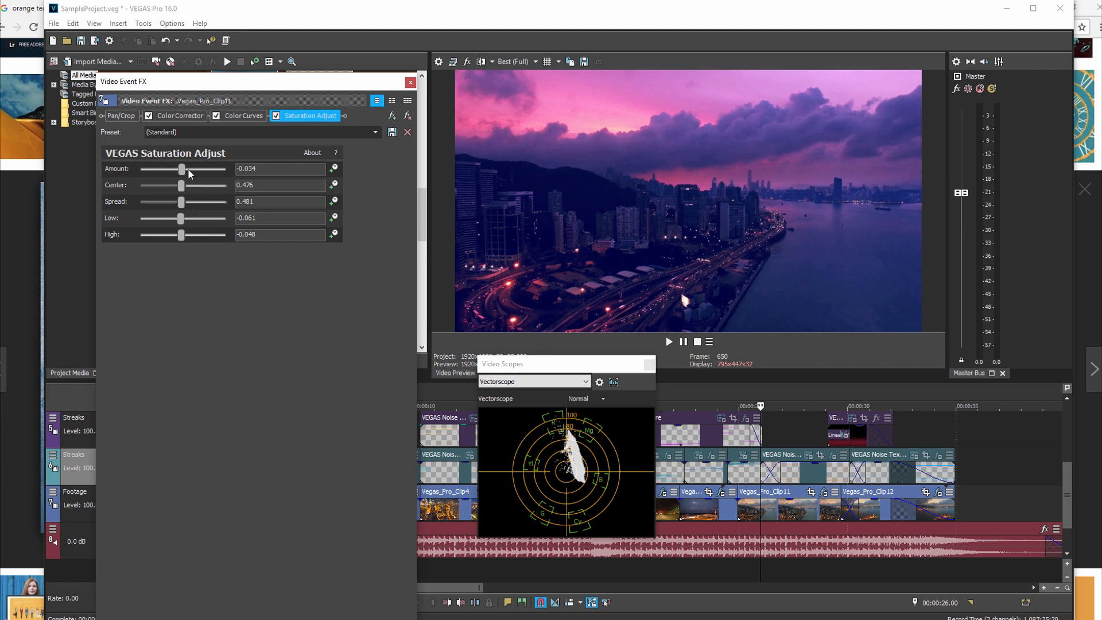
click(411, 82)
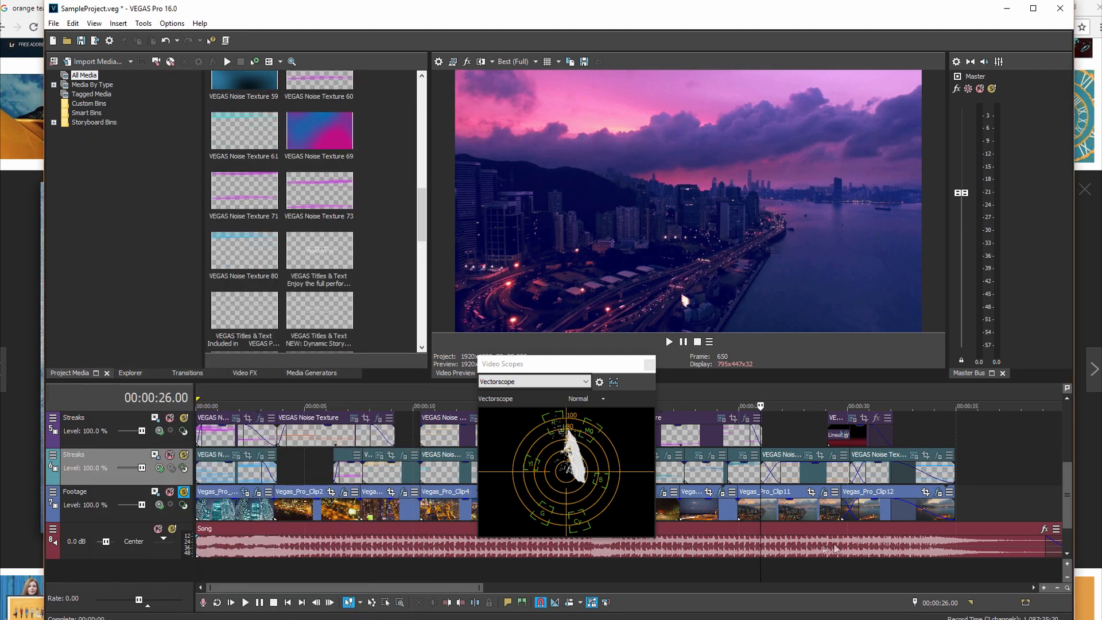
Step: Compare the graded frames of Vegas_Pro_Clip12 and Vegas_Pro_Clip11 in the preview and vectorscope
click(890, 512)
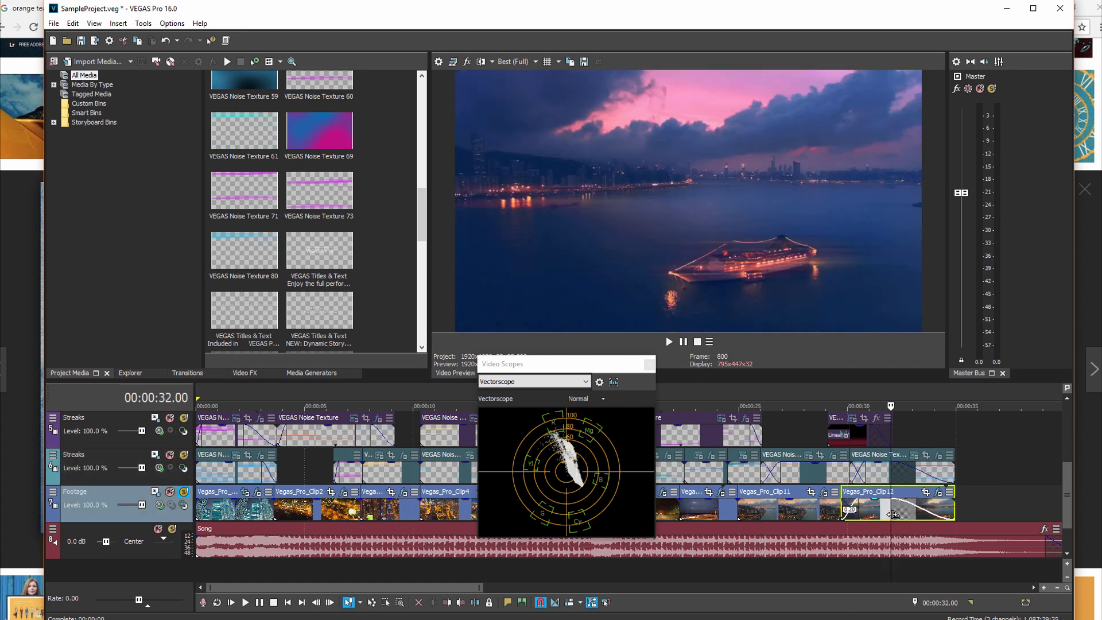
click(802, 512)
click(801, 512)
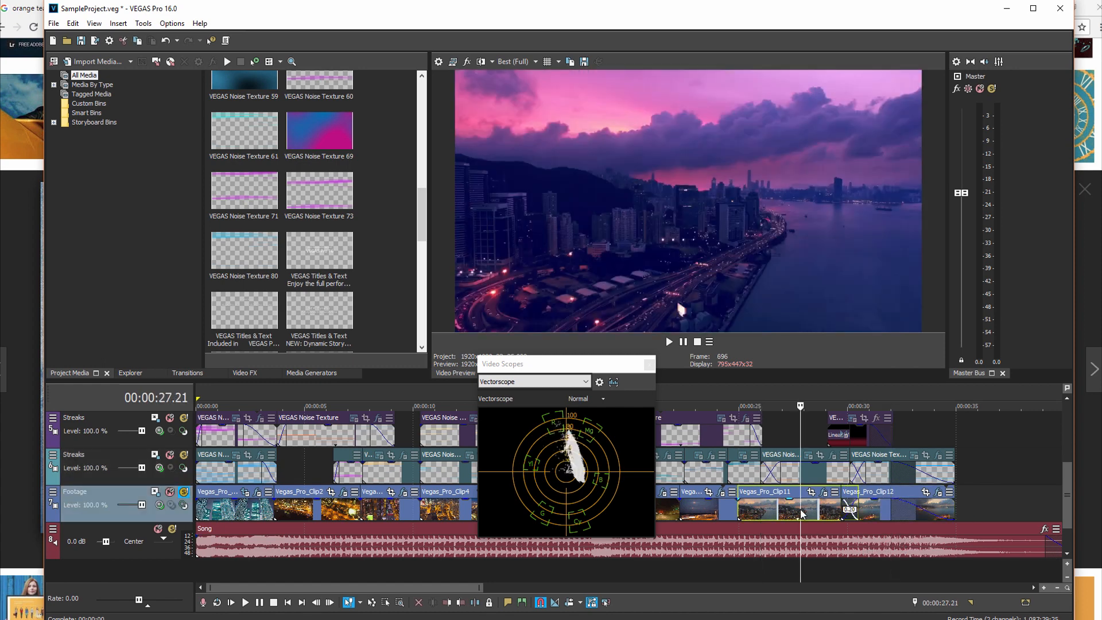
click(903, 509)
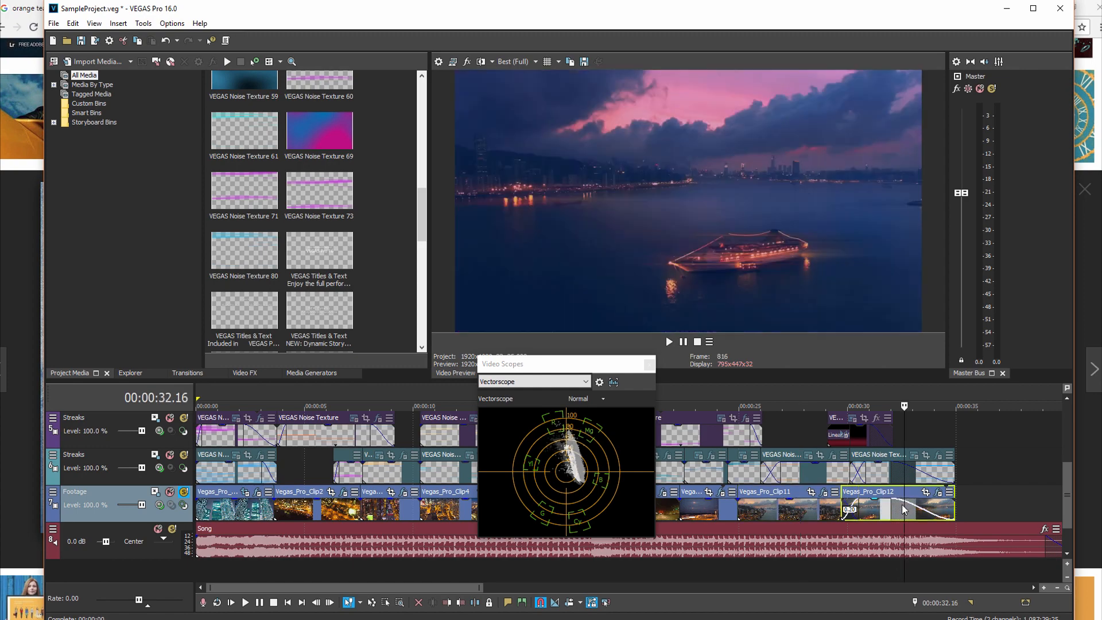
Step: Open the event effects of Vegas_Pro_Clip12 and disable Color Corrector, Color Curves and Saturation Adjust
click(938, 493)
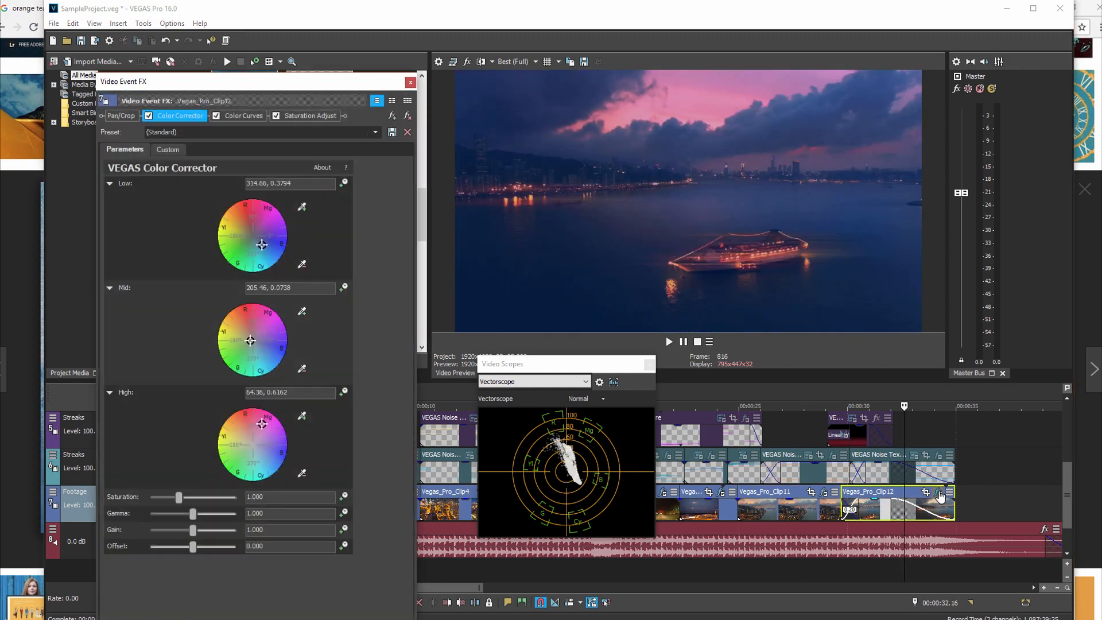
click(150, 116)
click(216, 116)
click(276, 117)
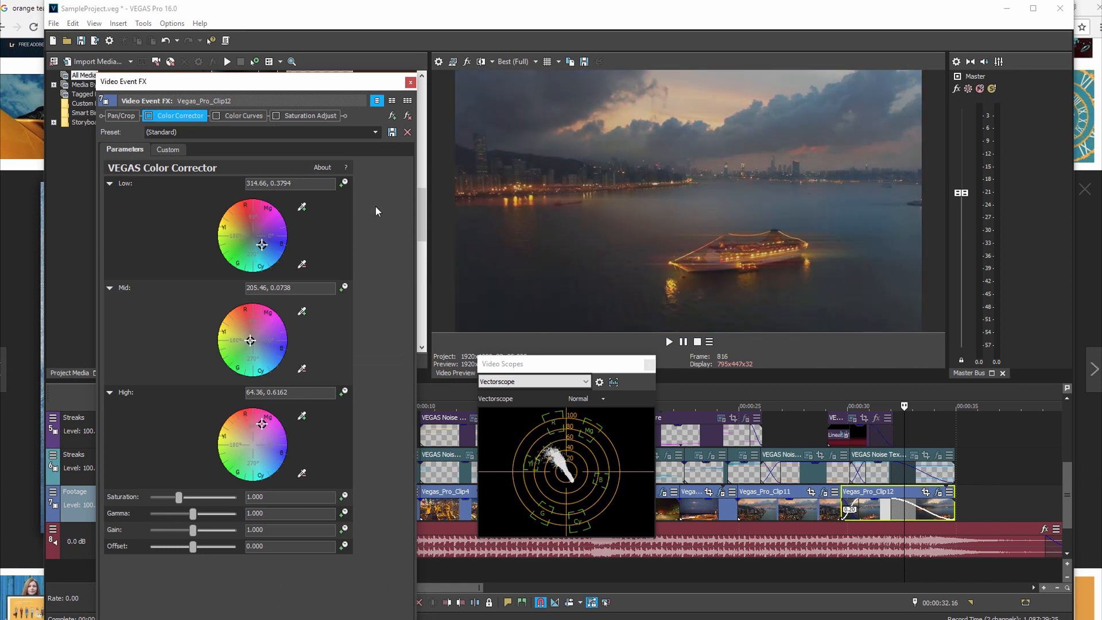
Step: Toggle Color Curves alone on Vegas_Pro_Clip12 to compare its effect with the ungraded shot, leaving it disabled
click(218, 117)
click(218, 117)
click(218, 117)
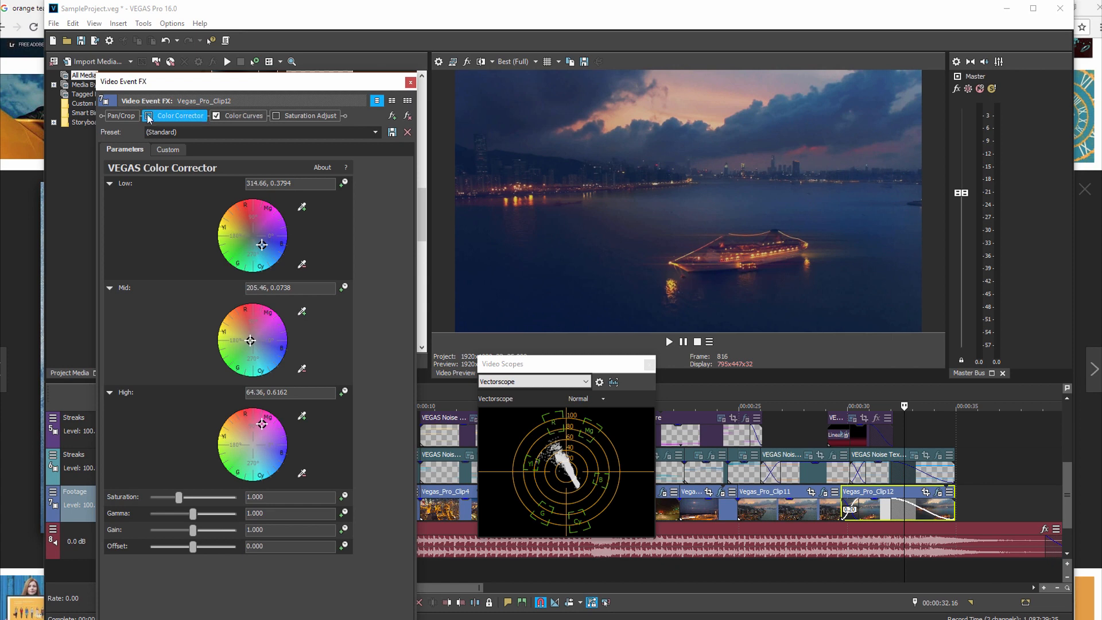
click(217, 116)
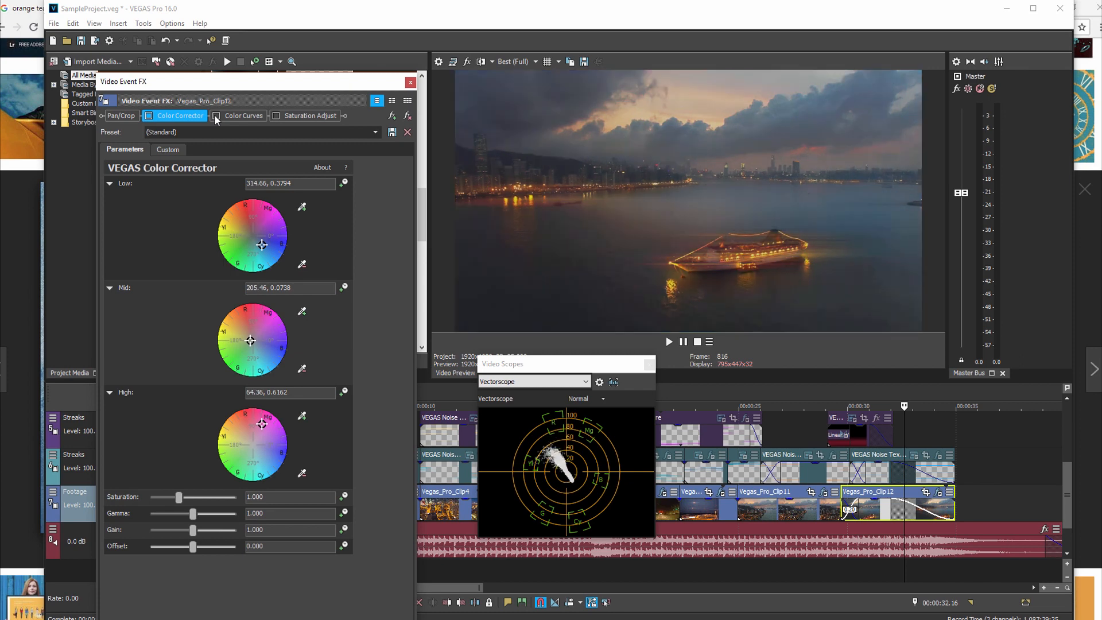
Step: Toggle Color Corrector on and off on Vegas_Pro_Clip12 to examine its tint, leaving it enabled
click(149, 118)
click(150, 118)
click(149, 117)
click(150, 117)
click(149, 117)
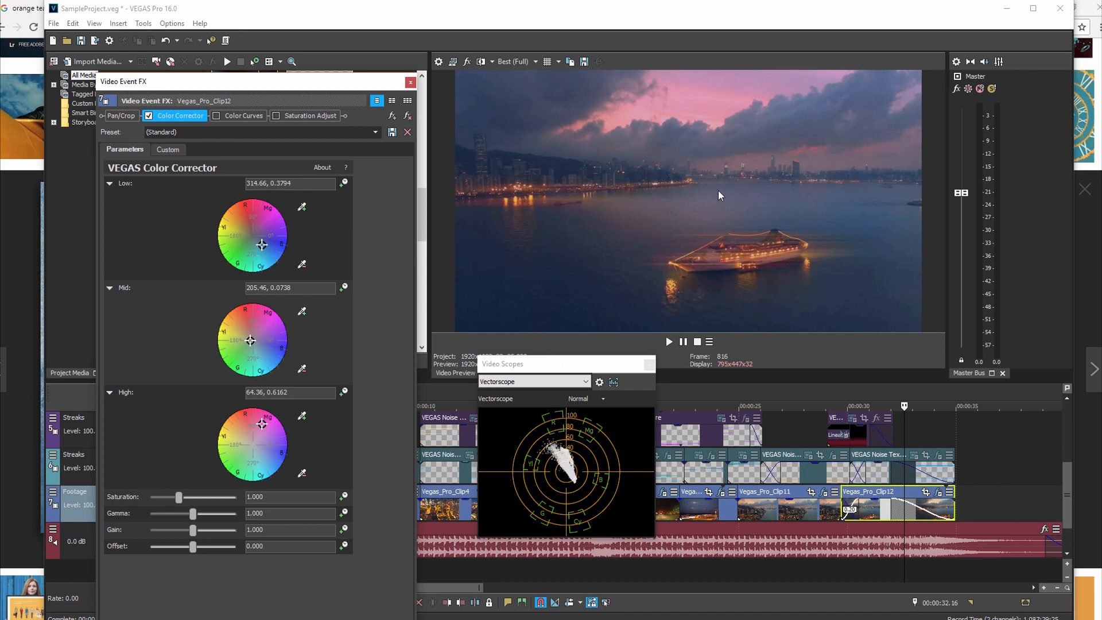
click(149, 116)
click(150, 116)
click(149, 116)
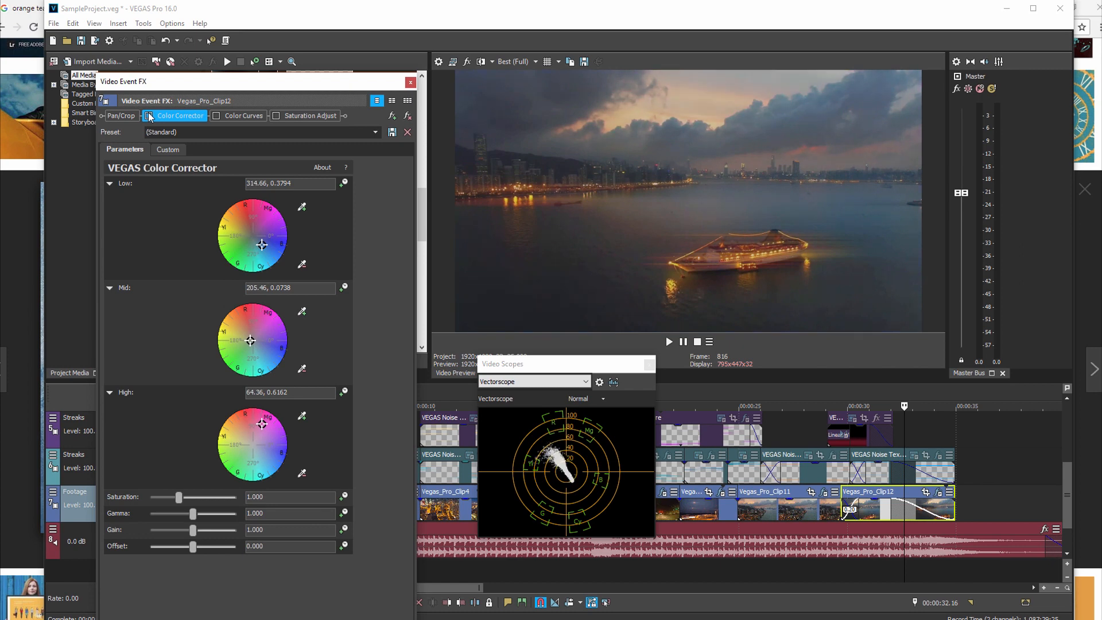
click(150, 116)
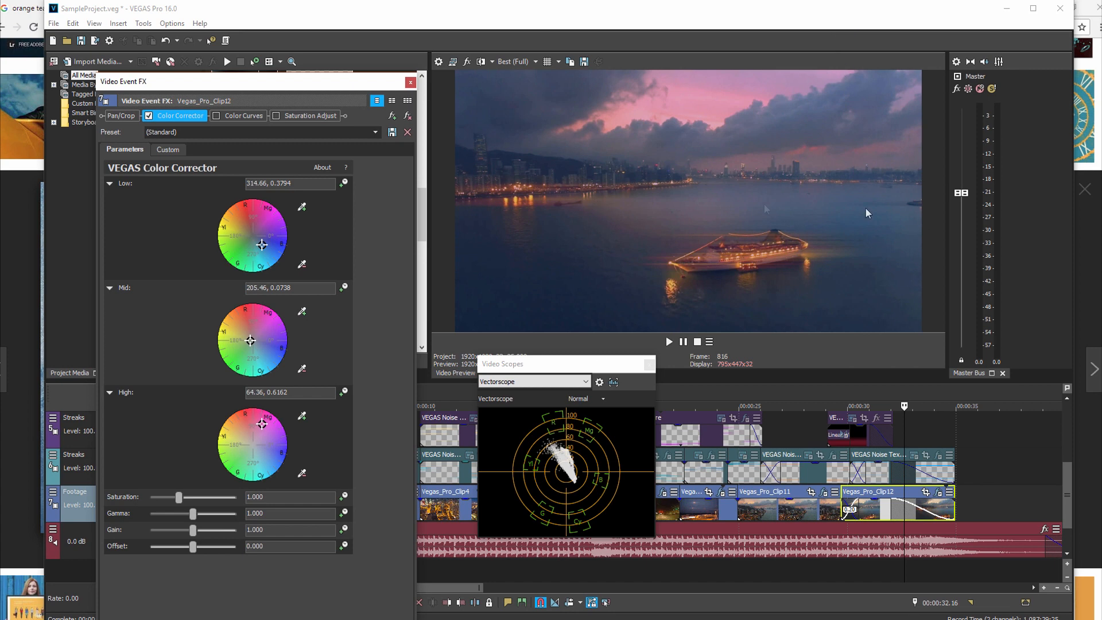
Step: Toggle Color Curves on top of Color Corrector on Vegas_Pro_Clip12 to compare, leaving both effects enabled
click(217, 116)
click(216, 116)
click(216, 116)
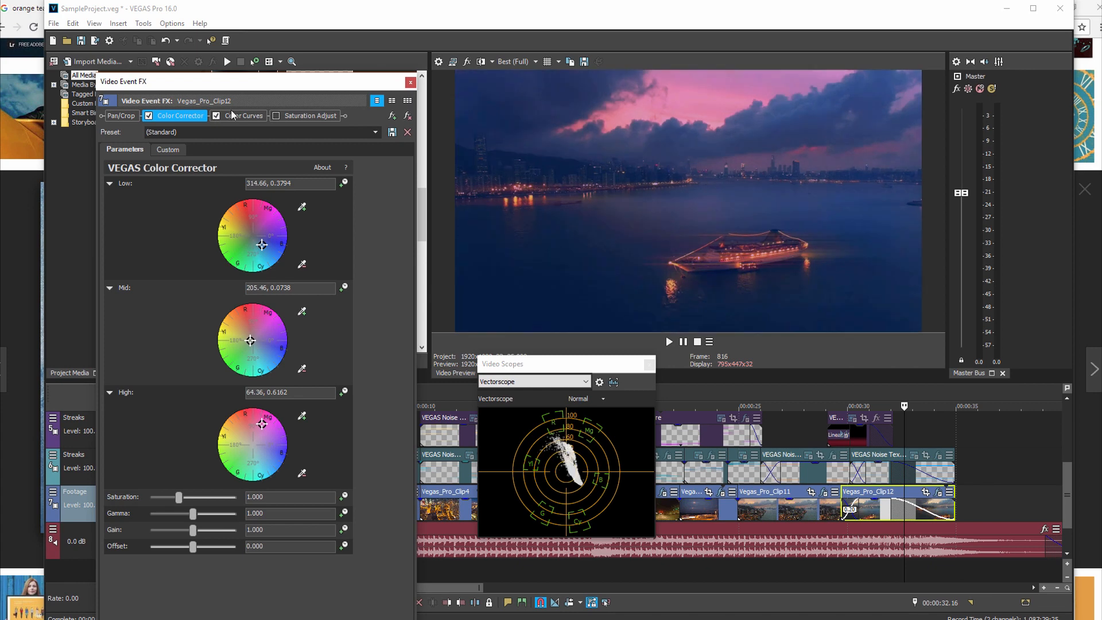
Step: Open Color Curves on Vegas_Pro_Clip12 and pull the green curve's lower tangent handle slightly upward
click(249, 117)
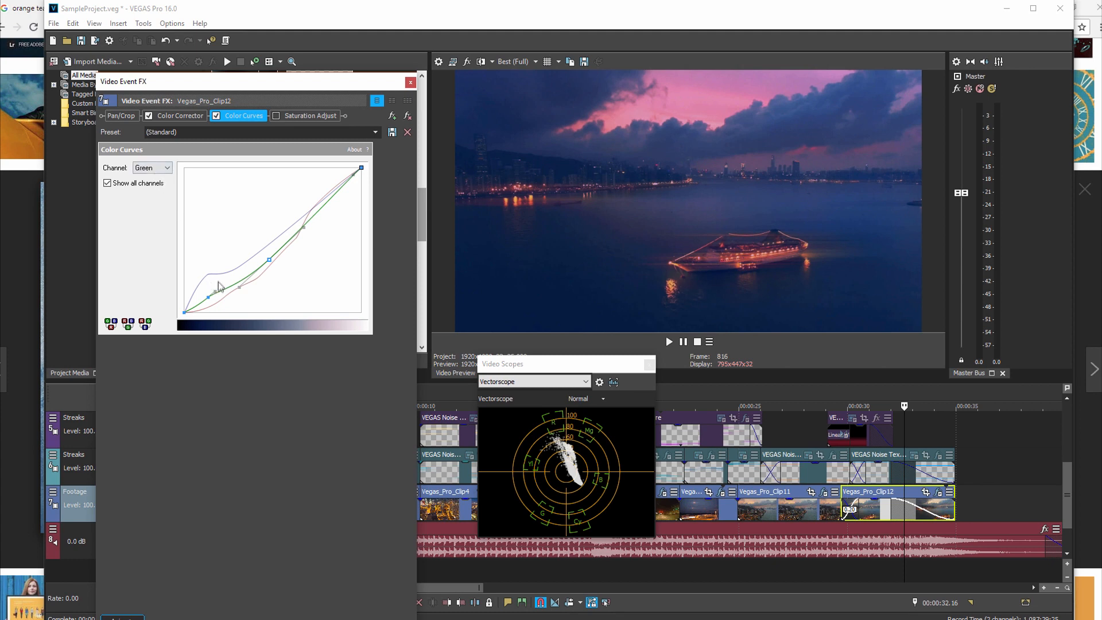
mouse_move(216, 291)
mouse_down()
mouse_move(211, 256)
mouse_move(232, 280)
mouse_up()
Step: Enable Saturation Adjust on Vegas_Pro_Clip12, set amount 0.061, center 0.483, low 0.053 and high 1.000, and close the event effects
click(294, 116)
click(275, 116)
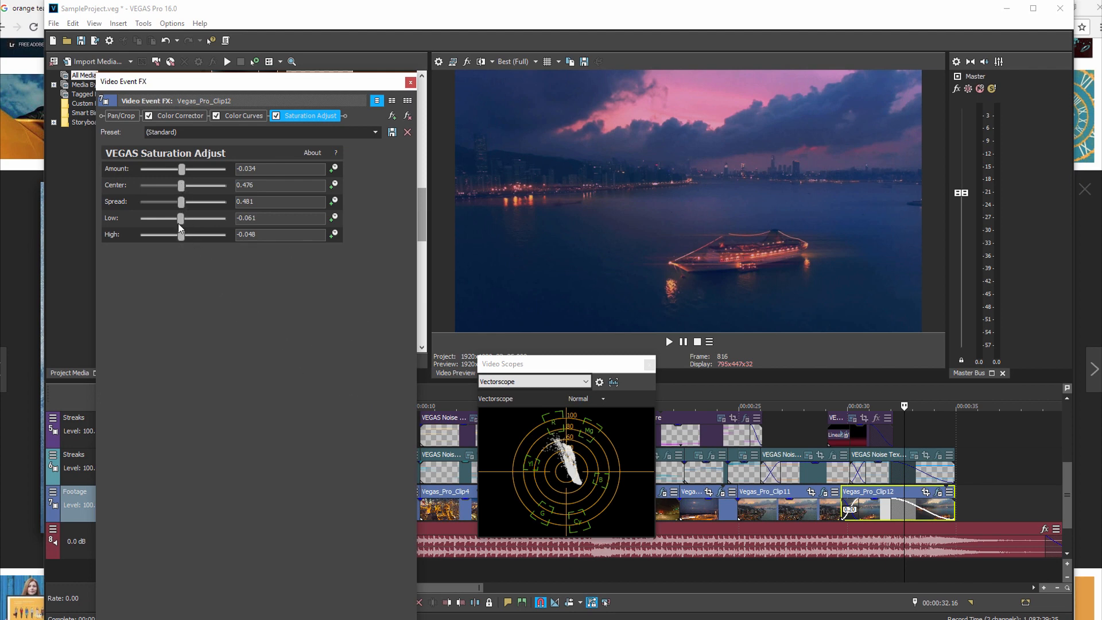
drag(184, 233, 241, 239)
drag(186, 218, 189, 219)
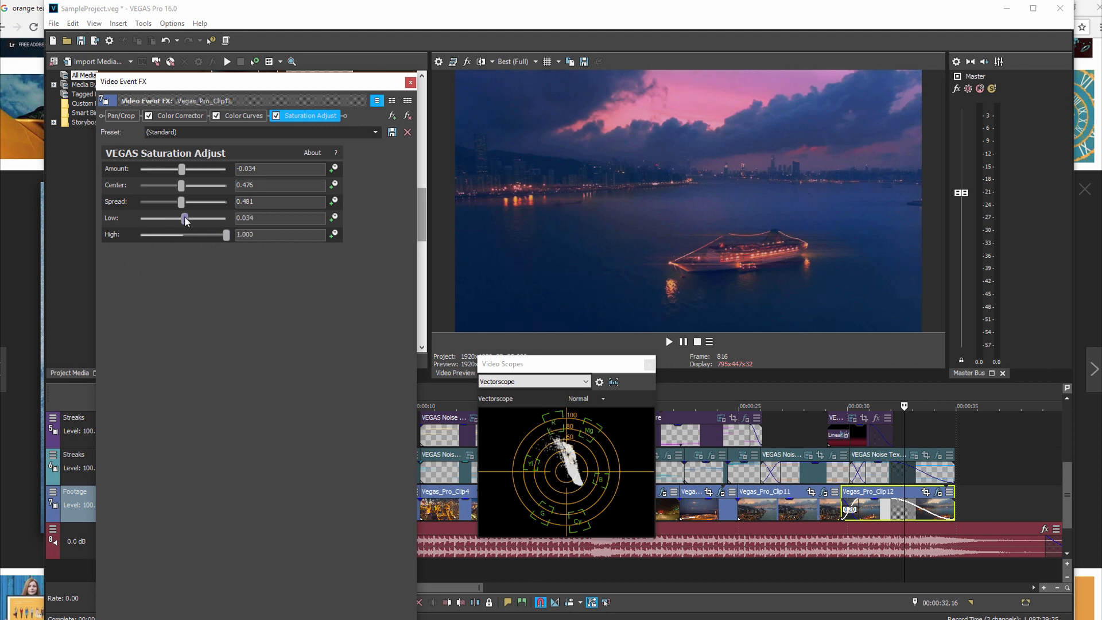
mouse_move(181, 218)
mouse_down()
mouse_move(225, 218)
mouse_move(167, 219)
mouse_move(228, 222)
mouse_move(171, 223)
mouse_move(217, 222)
mouse_move(185, 221)
mouse_up()
mouse_move(212, 185)
mouse_down()
mouse_move(138, 198)
mouse_move(180, 200)
mouse_move(182, 189)
mouse_move(144, 181)
mouse_move(224, 184)
mouse_move(192, 187)
mouse_up()
click(411, 83)
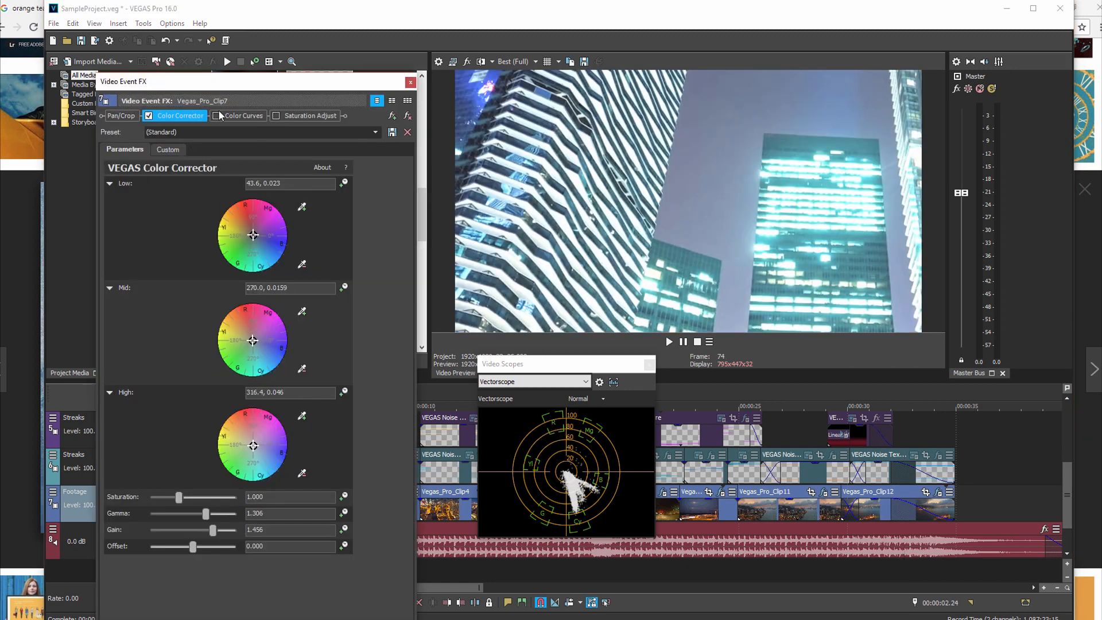
Step: Enable Color Curves and Saturation Adjust in the event effects of Vegas_Pro_Clip7
click(217, 115)
click(276, 115)
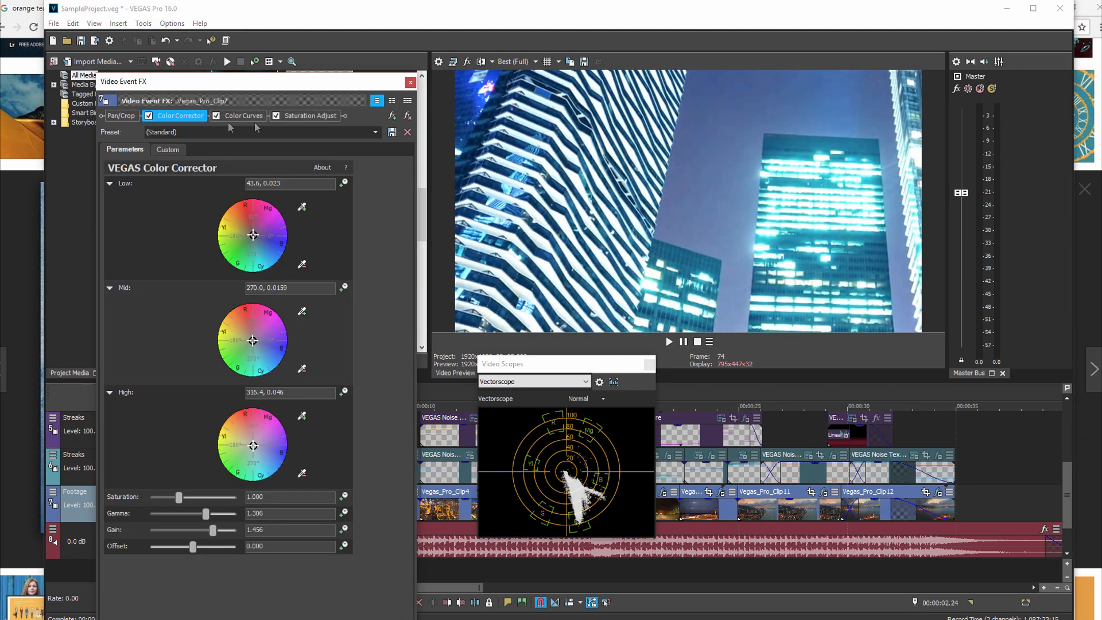